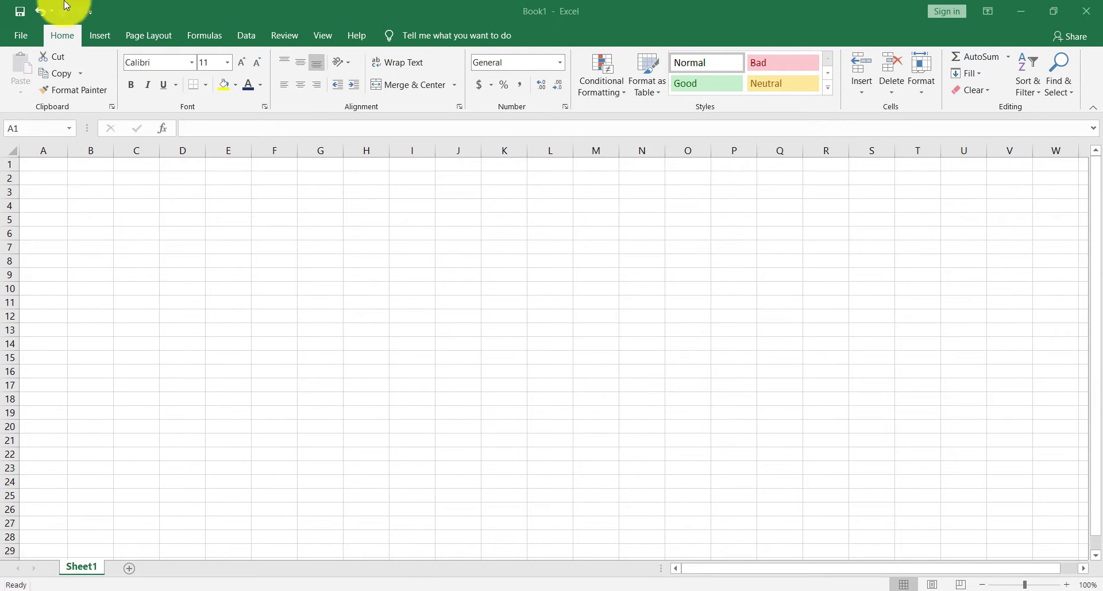
Create a new blank workbook
{"action": "left_click", "coordinate": [23, 37]}
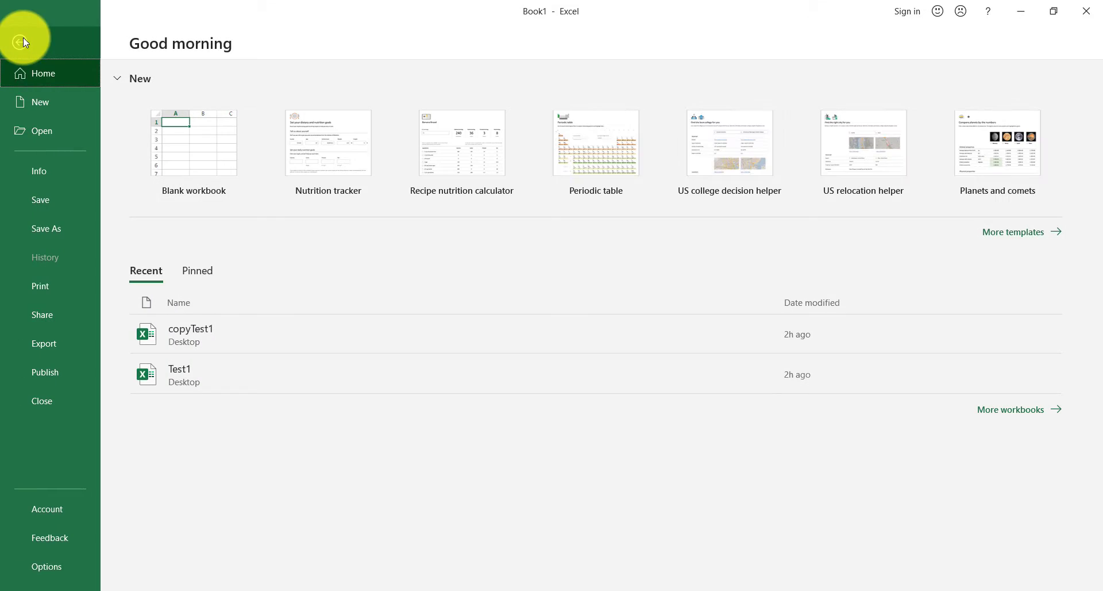
{"action": "left_click", "coordinate": [34, 108]}
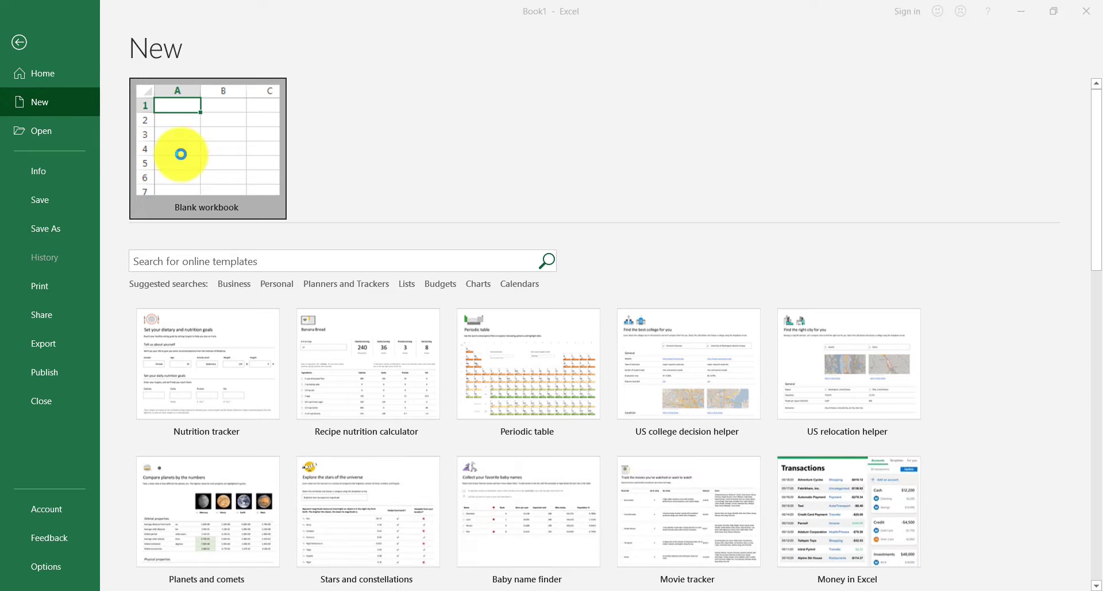
{"action": "left_click", "coordinate": [180, 154]}
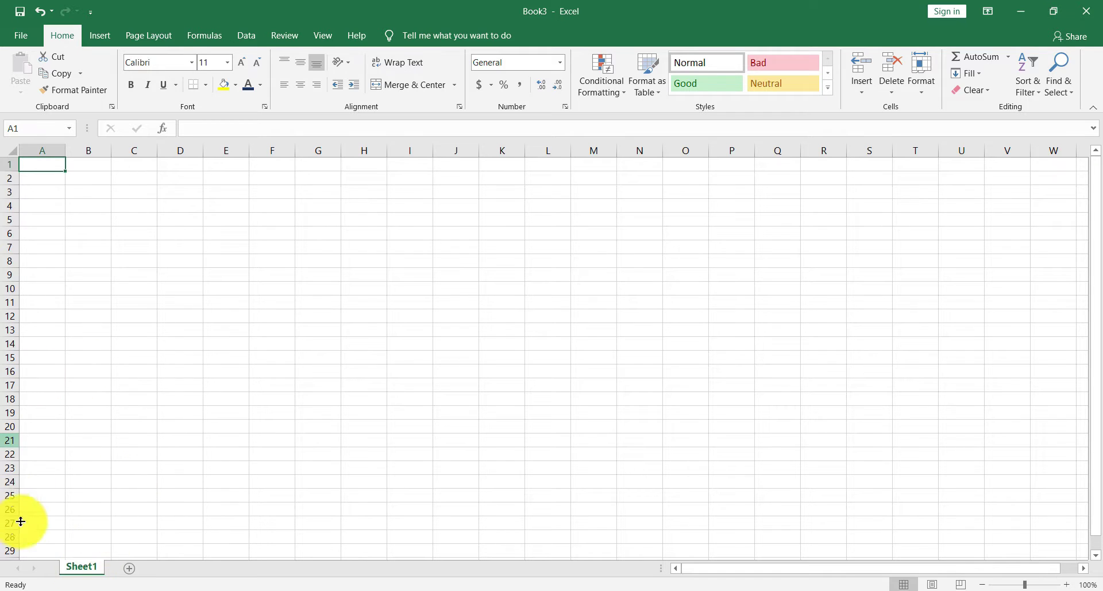
Add four worksheets, Sheet2 to Sheet5, to the workbook
{"action": "left_click", "coordinate": [130, 570]}
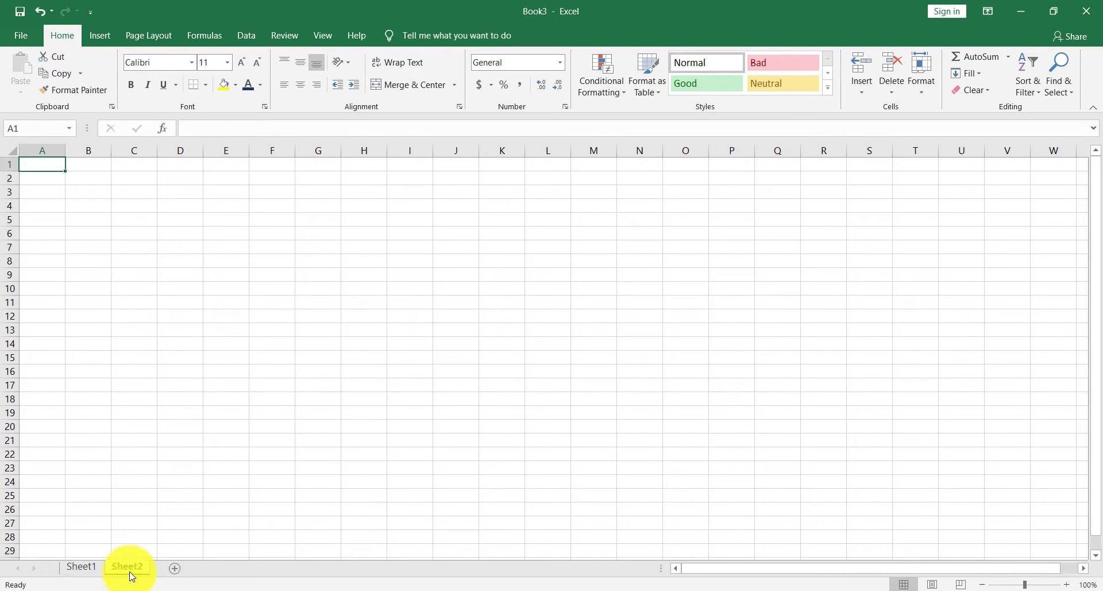
{"action": "left_click", "coordinate": [175, 568]}
{"action": "left_click", "coordinate": [220, 568]}
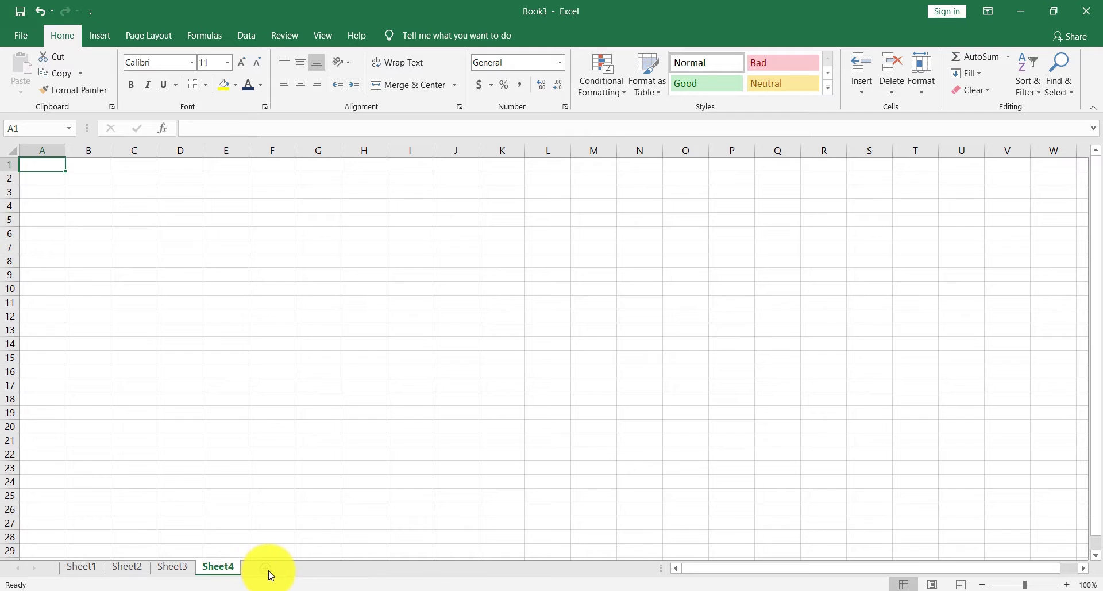
{"action": "left_click", "coordinate": [266, 569]}
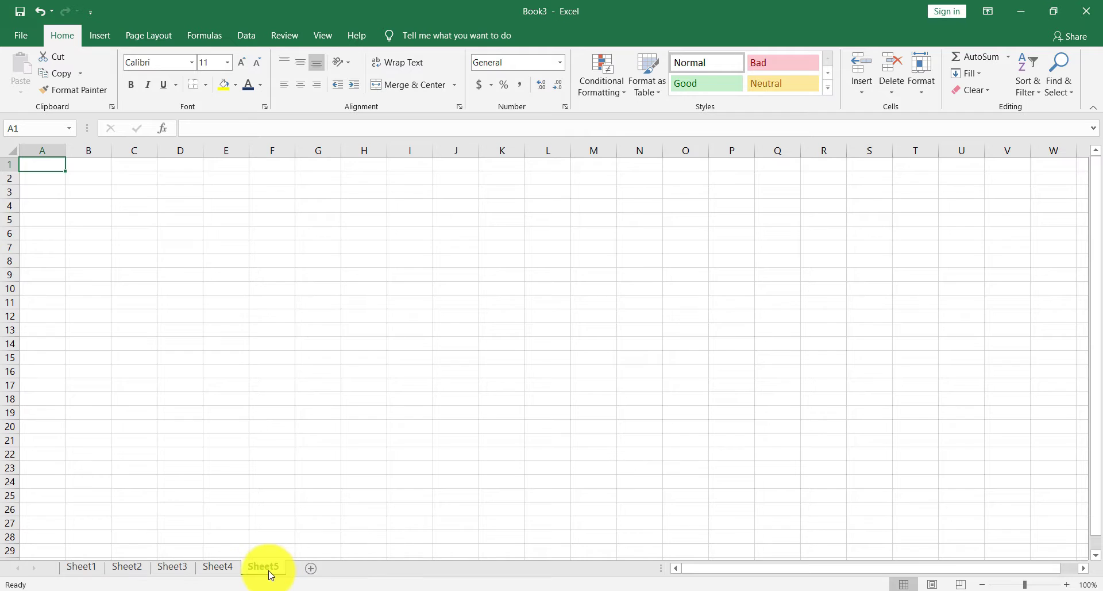
Rename the Sheet1 worksheet as mastersheet
{"action": "double_click", "coordinate": [91, 571]}
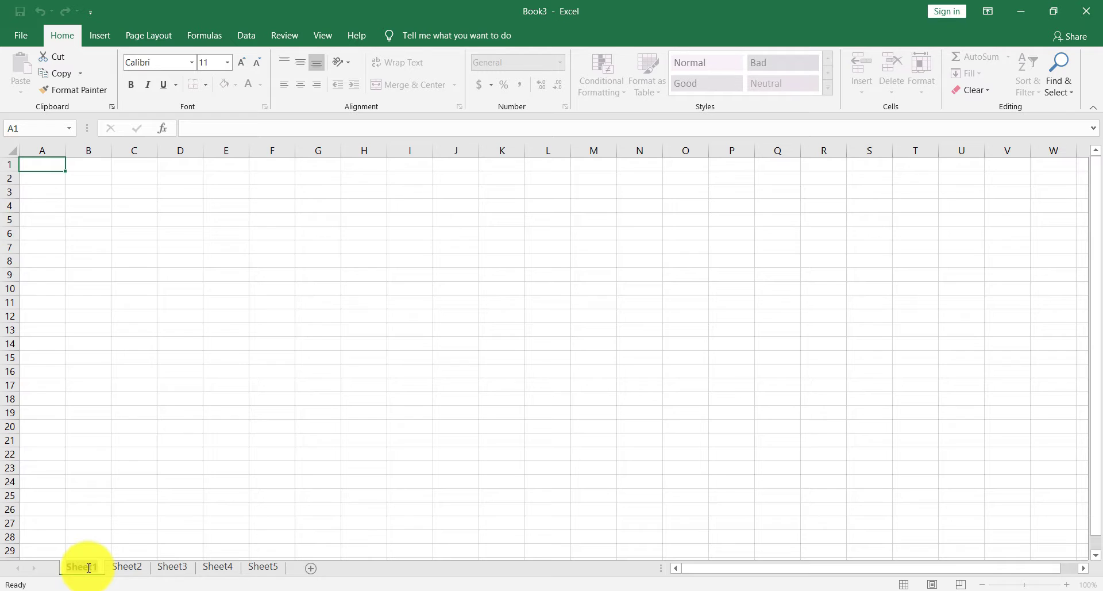
{"action": "type", "text": "master"}
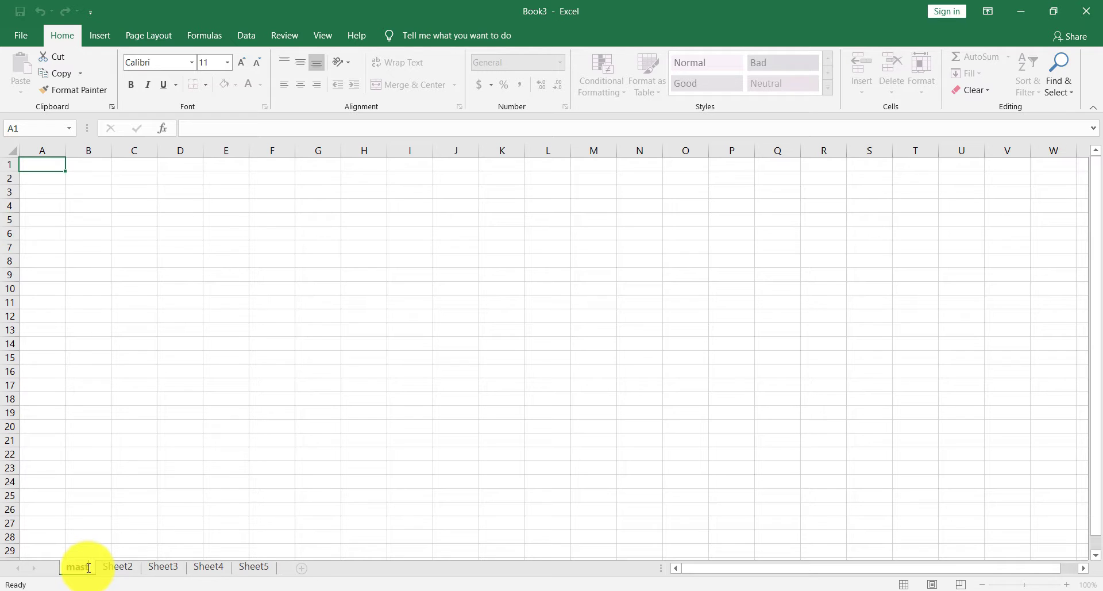
{"action": "type", "text": "sheet"}
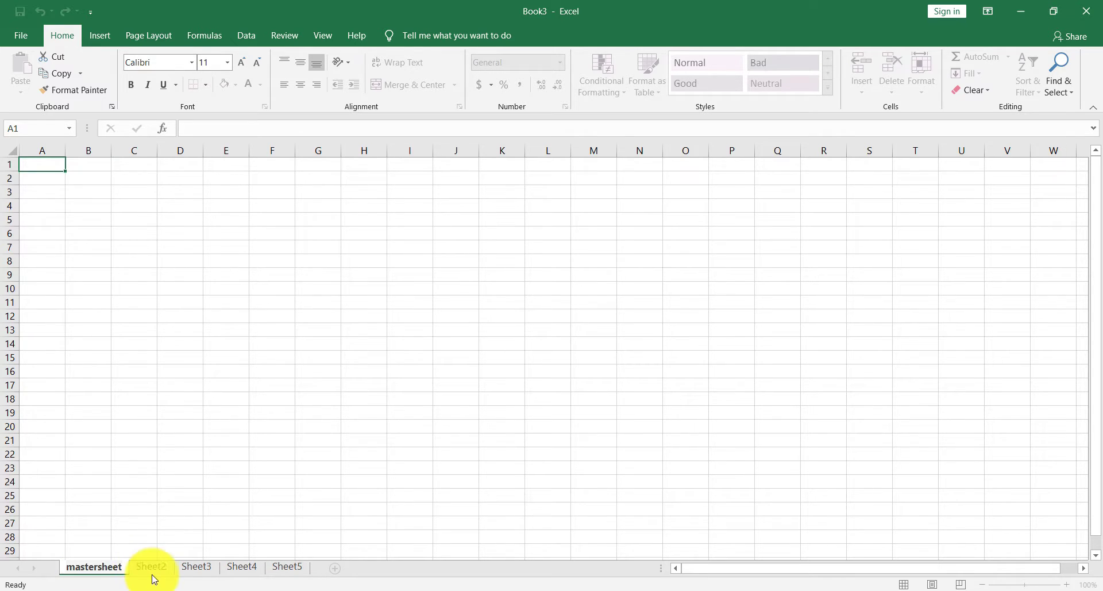
Rename the Sheet2 worksheet as datacollection
{"action": "left_click", "coordinate": [154, 569]}
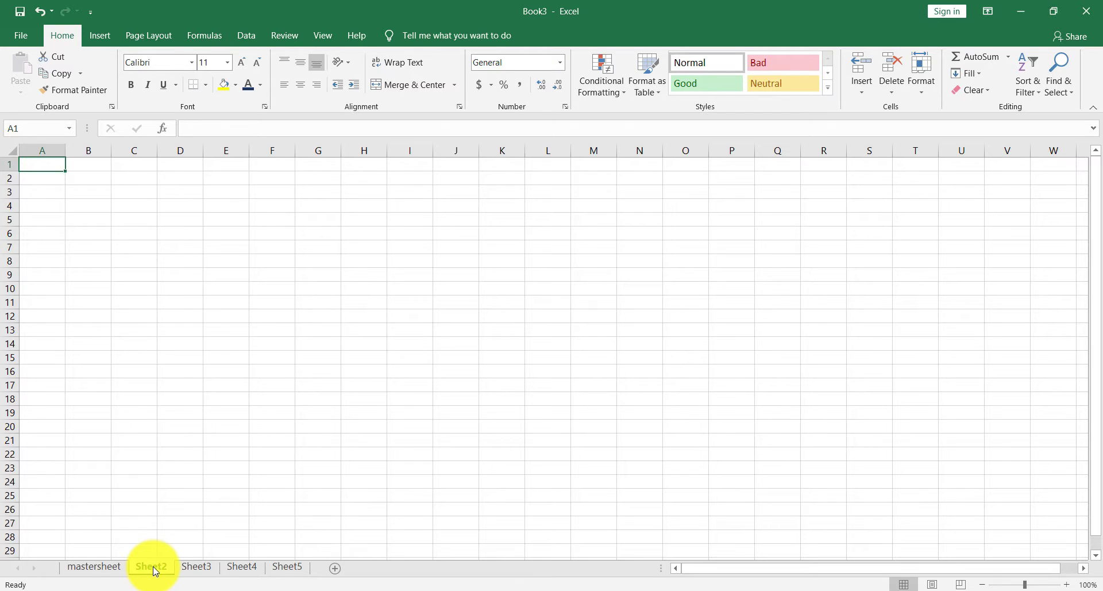
{"action": "double_click", "coordinate": [154, 568]}
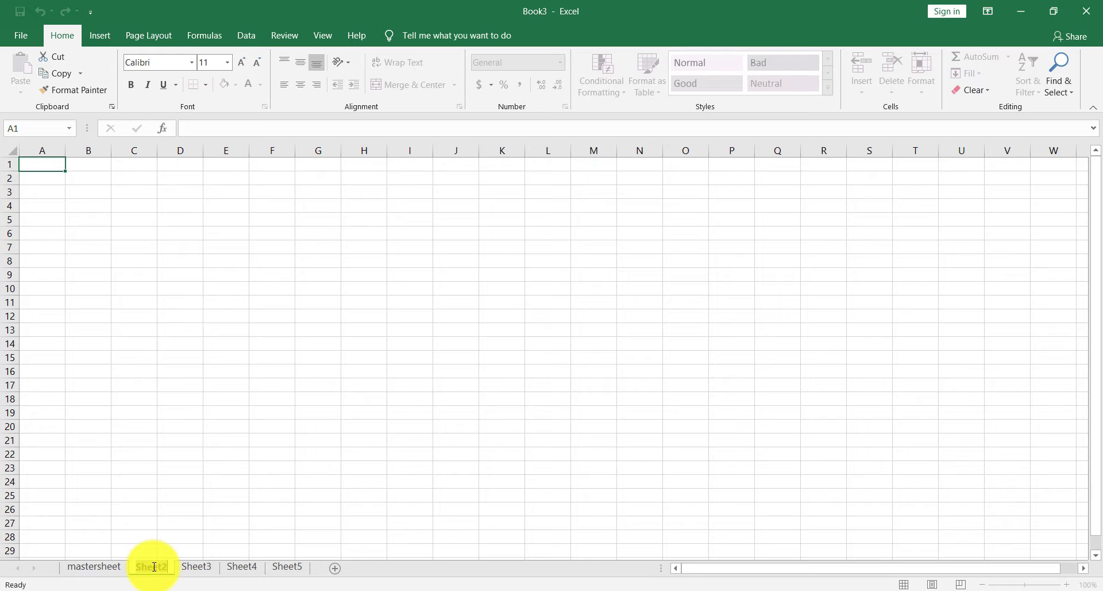
{"action": "type", "text": "d"}
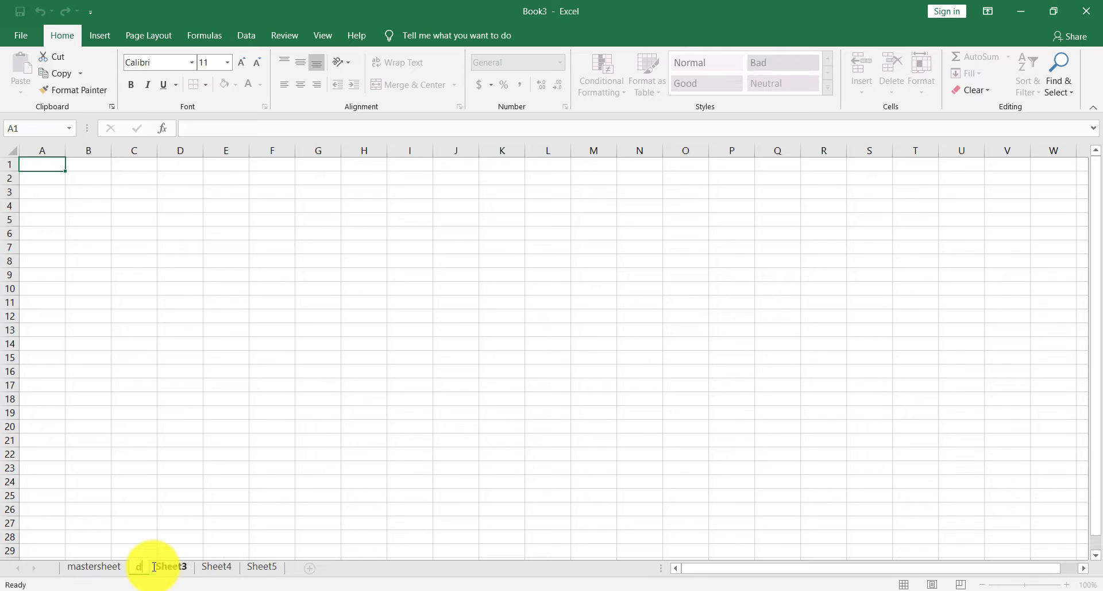
{"action": "type", "text": "atacollection"}
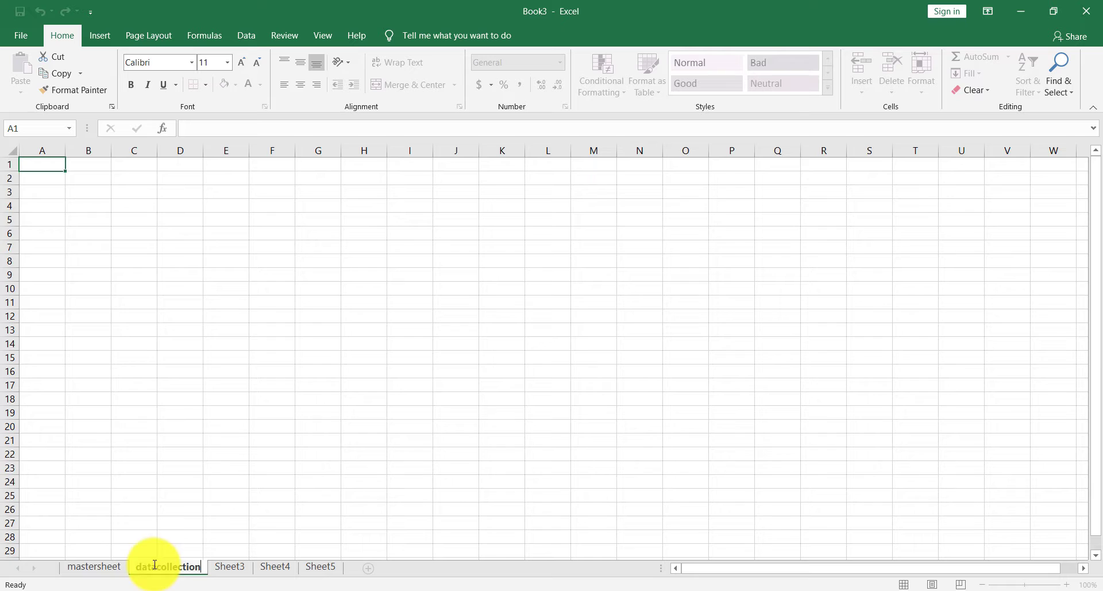
{"action": "key", "text": "Return"}
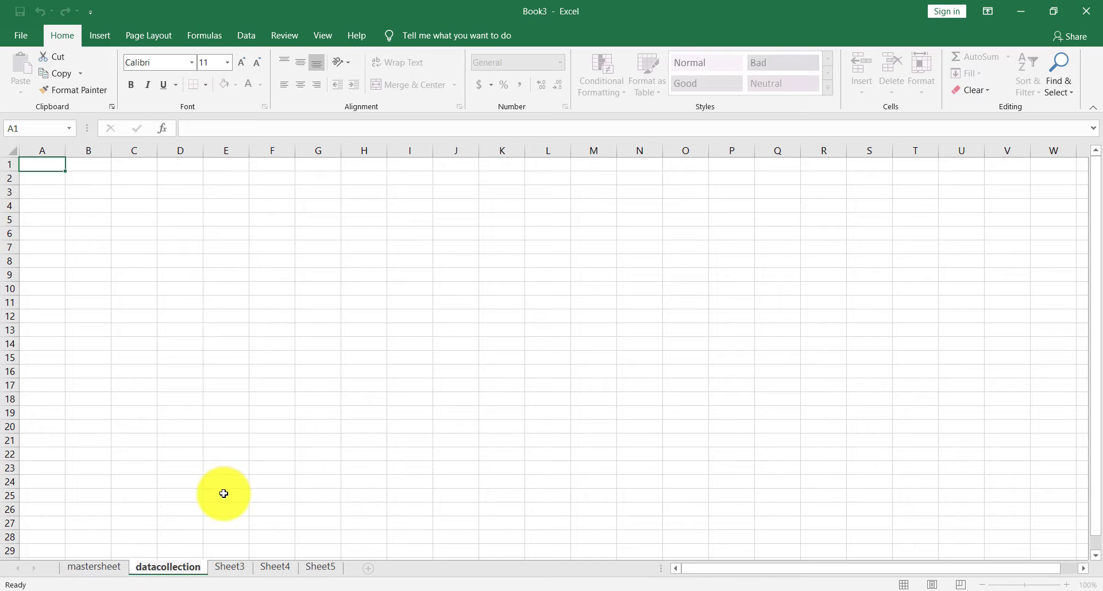
{"action": "left_click", "coordinate": [259, 509]}
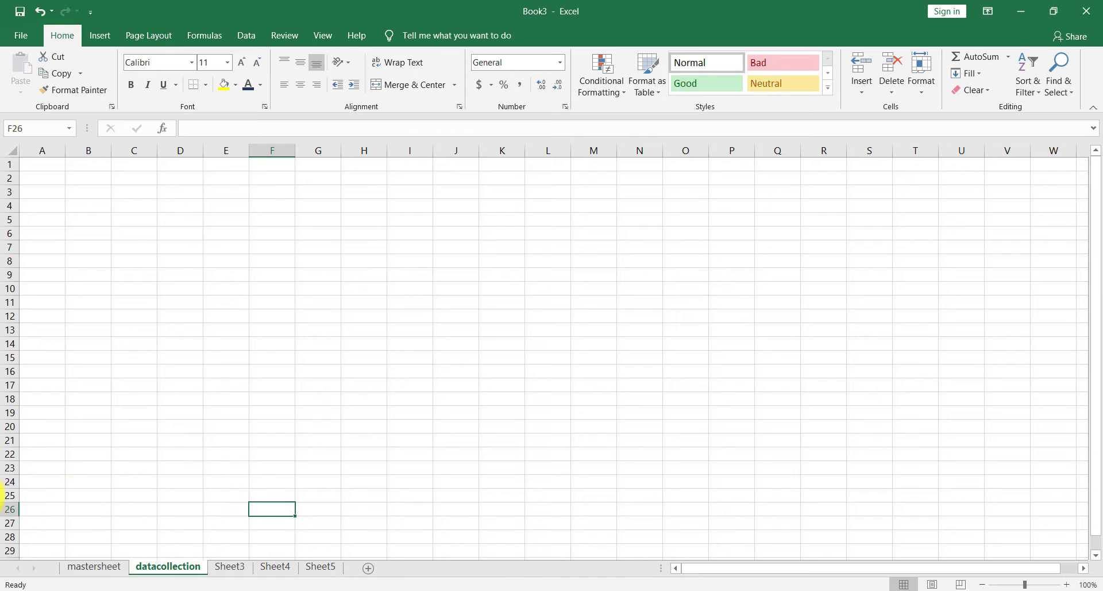
Look through the mastersheet, datacollection and Sheet3 worksheets, ending on datacollection
{"action": "left_click", "coordinate": [102, 570]}
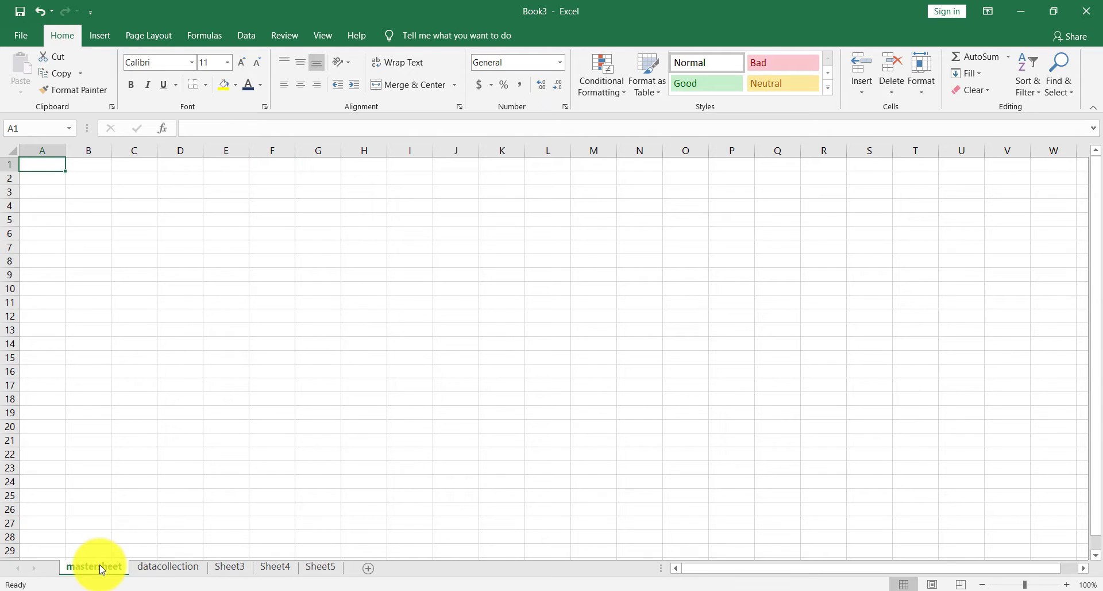
{"action": "left_click", "coordinate": [172, 568]}
{"action": "left_click", "coordinate": [227, 567]}
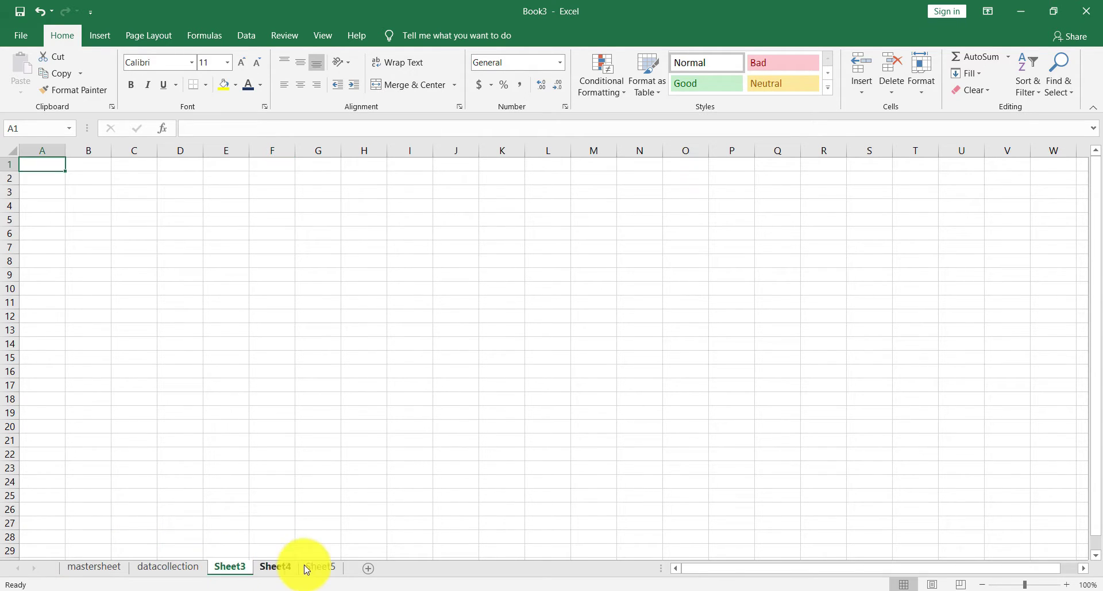
{"action": "left_click", "coordinate": [98, 571]}
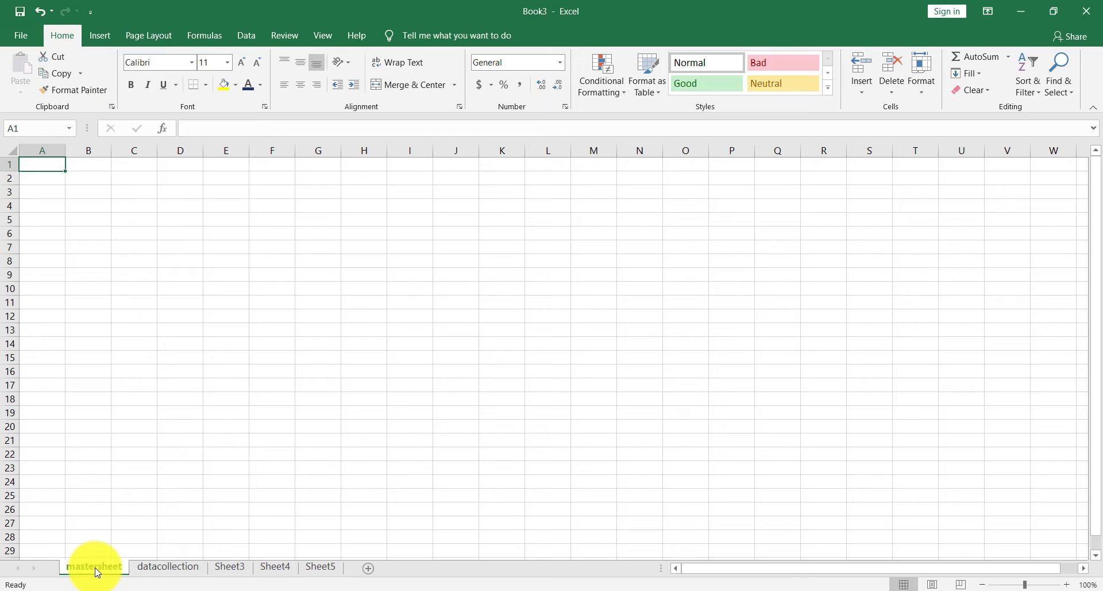
{"action": "left_click", "coordinate": [173, 571]}
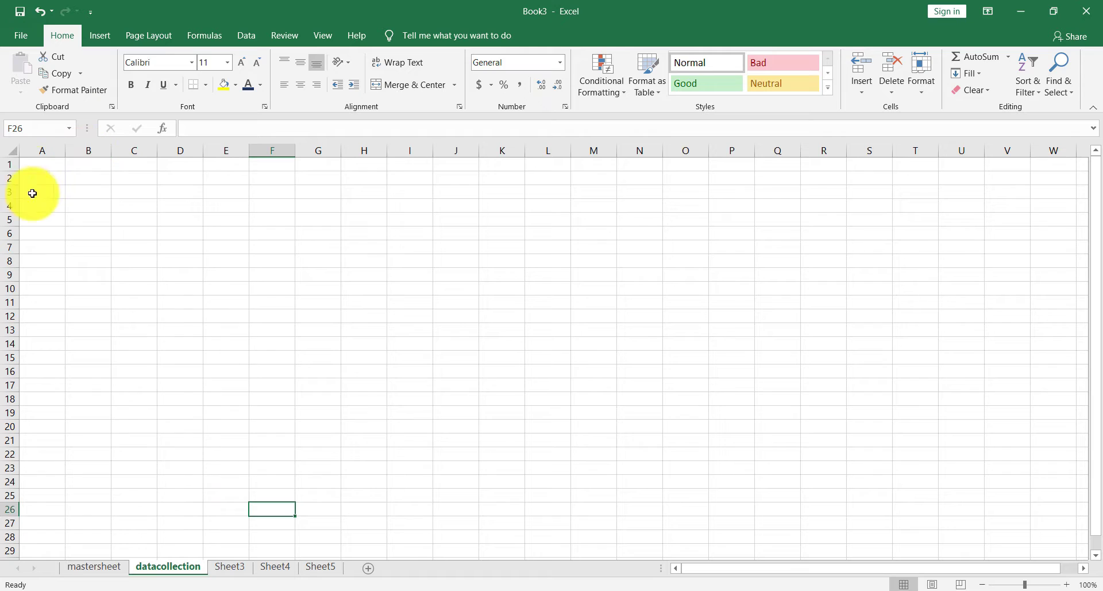
Select cell A1, row 1 and column A one after another on the datacollection sheet, ending on cell A2
{"action": "left_click", "coordinate": [43, 167]}
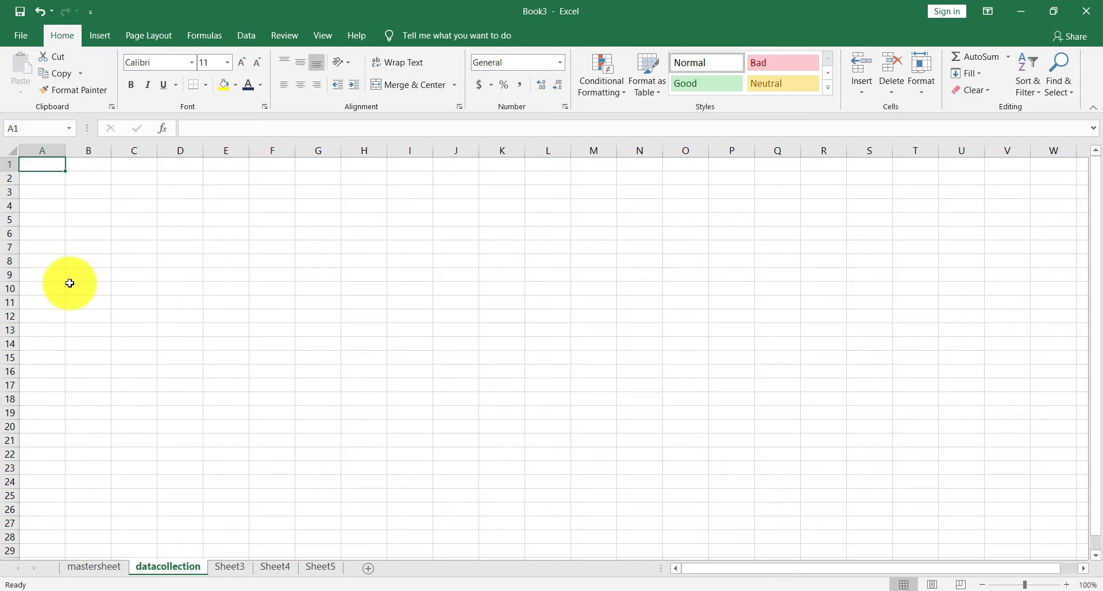
{"action": "left_click", "coordinate": [11, 165]}
{"action": "left_click", "coordinate": [49, 150]}
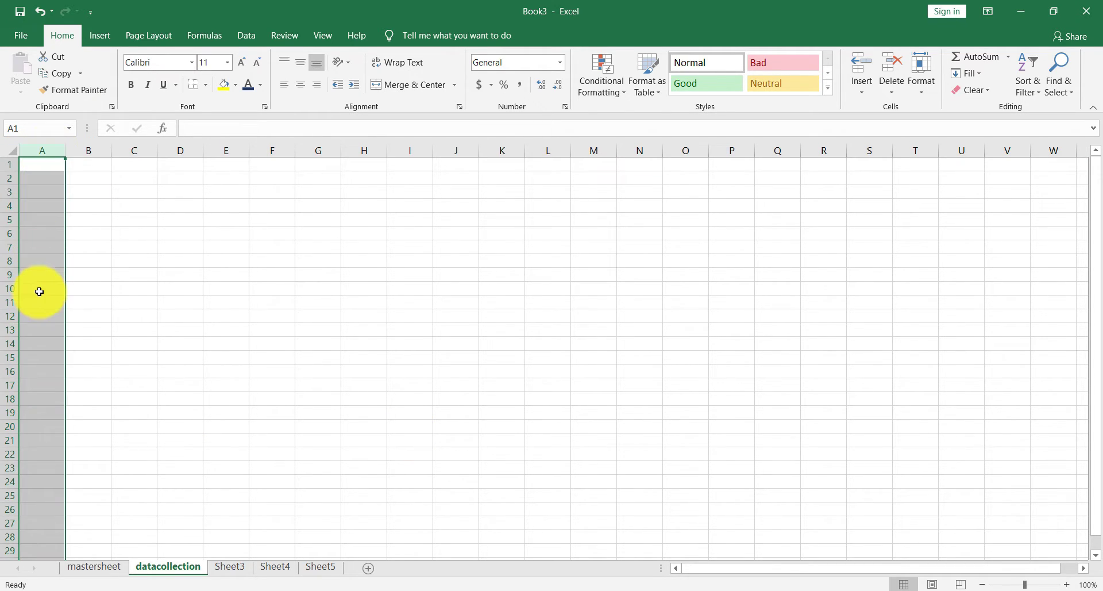
{"action": "left_click", "coordinate": [50, 165]}
{"action": "left_click", "coordinate": [42, 180]}
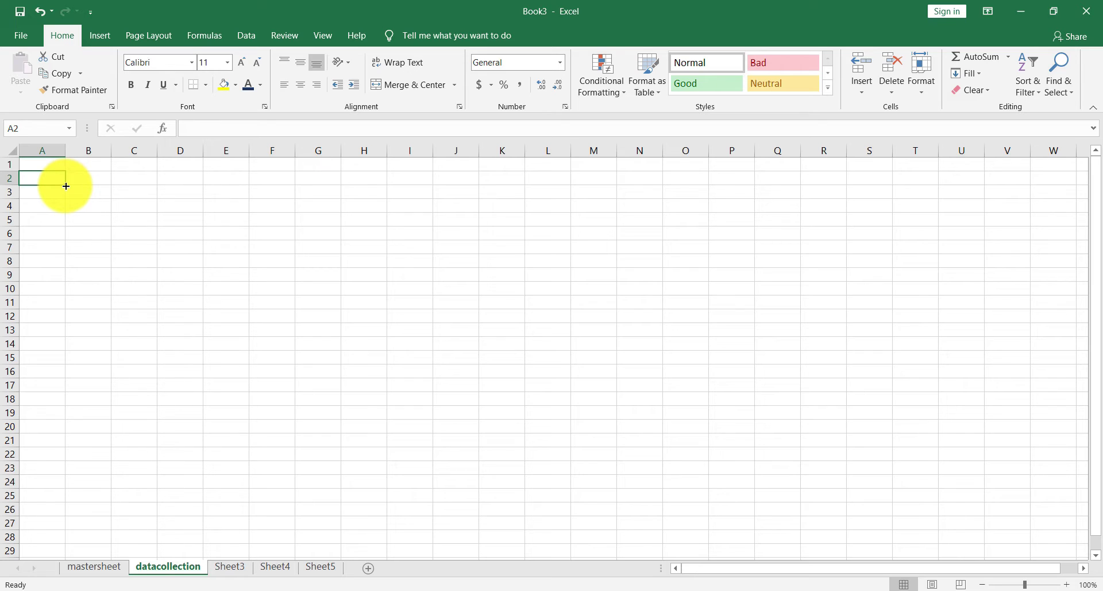
Fill from the empty cell A2 across to N2 and down to A12, ending with only A2 selected
{"action": "left_click_drag", "start_coordinate": [66, 186], "coordinate": [66, 186]}
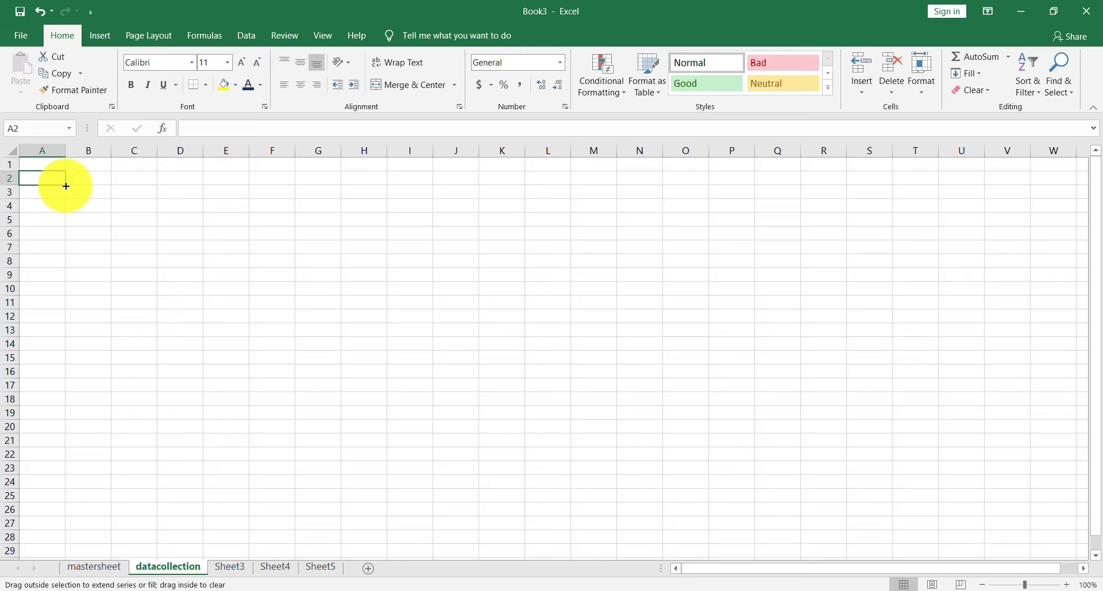
{"action": "mouse_move", "coordinate": [67, 185]}
{"action": "left_mouse_down"}
{"action": "mouse_move", "coordinate": [55, 336]}
{"action": "mouse_move", "coordinate": [110, 197]}
{"action": "mouse_move", "coordinate": [659, 212]}
{"action": "mouse_move", "coordinate": [660, 322]}
{"action": "mouse_move", "coordinate": [670, 185]}
{"action": "left_mouse_up"}
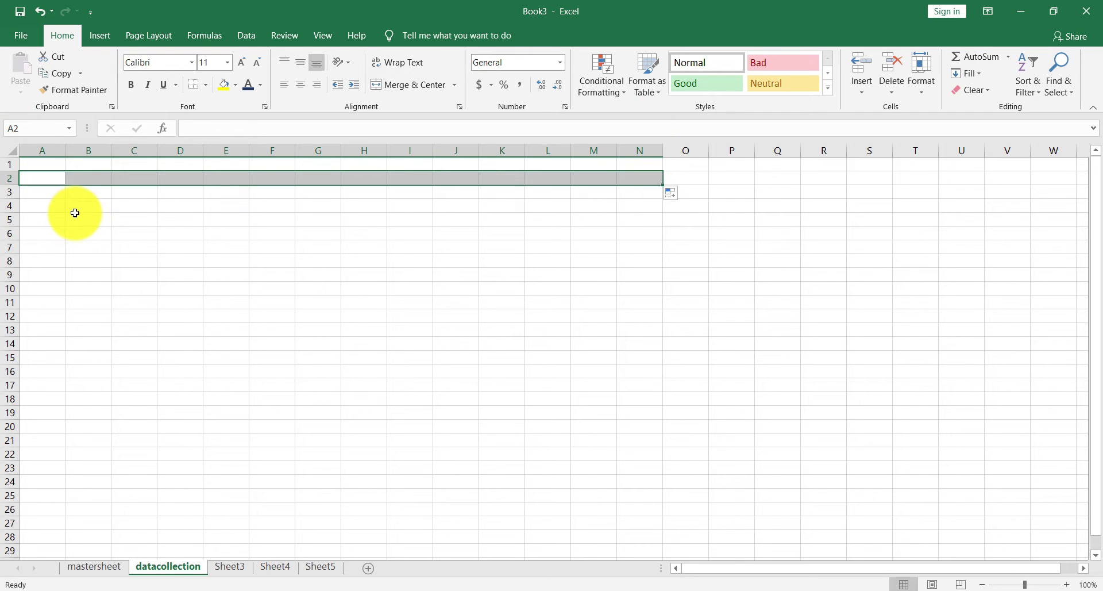
{"action": "left_click", "coordinate": [55, 178]}
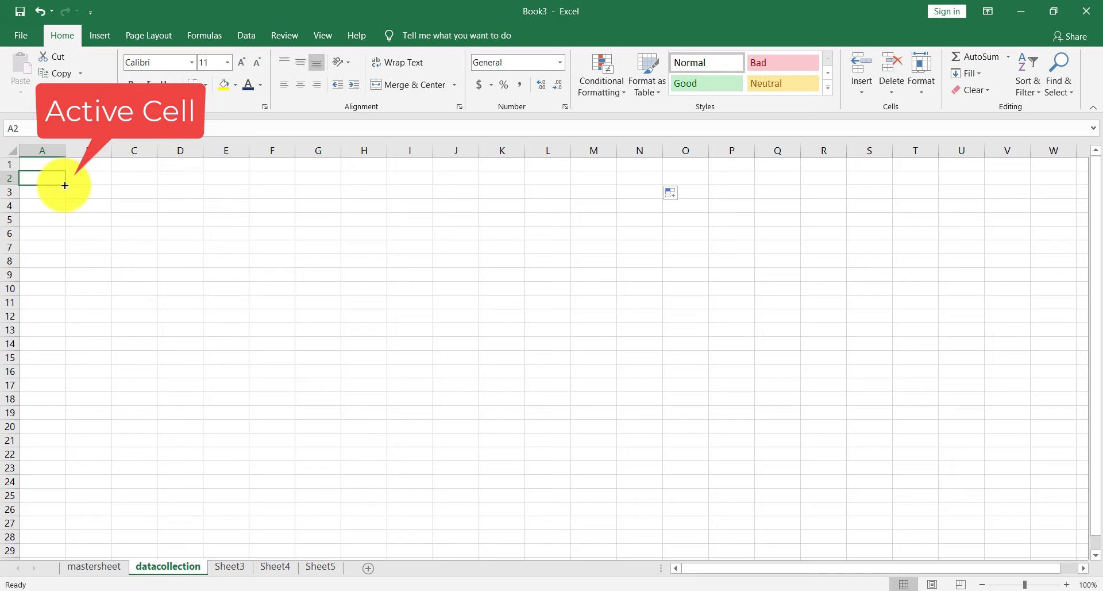
{"action": "left_click_drag", "start_coordinate": [65, 185], "coordinate": [65, 327]}
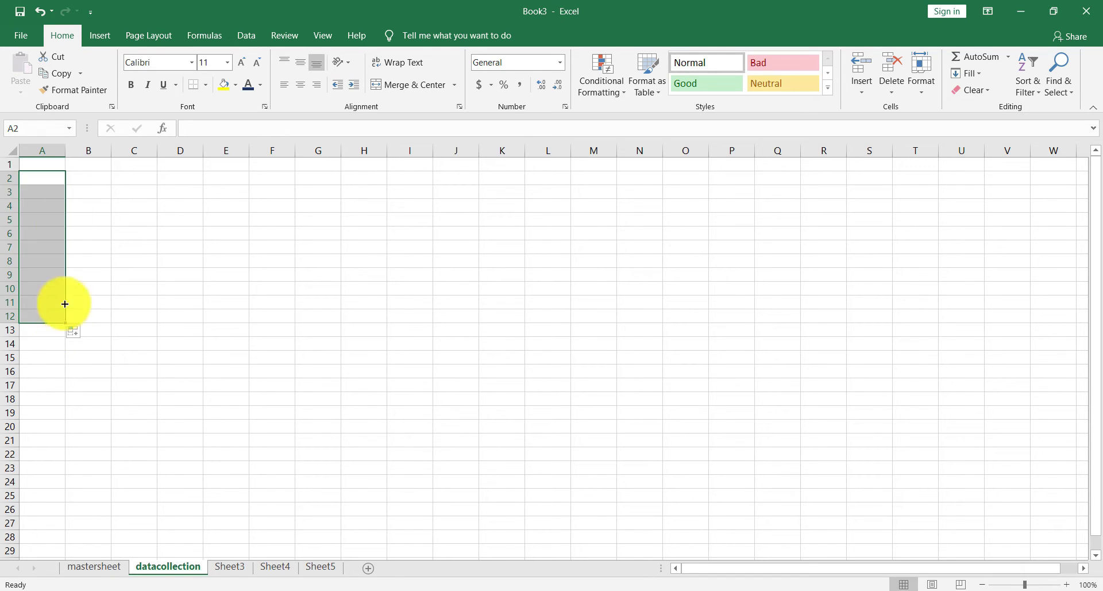
{"action": "left_click", "coordinate": [46, 177]}
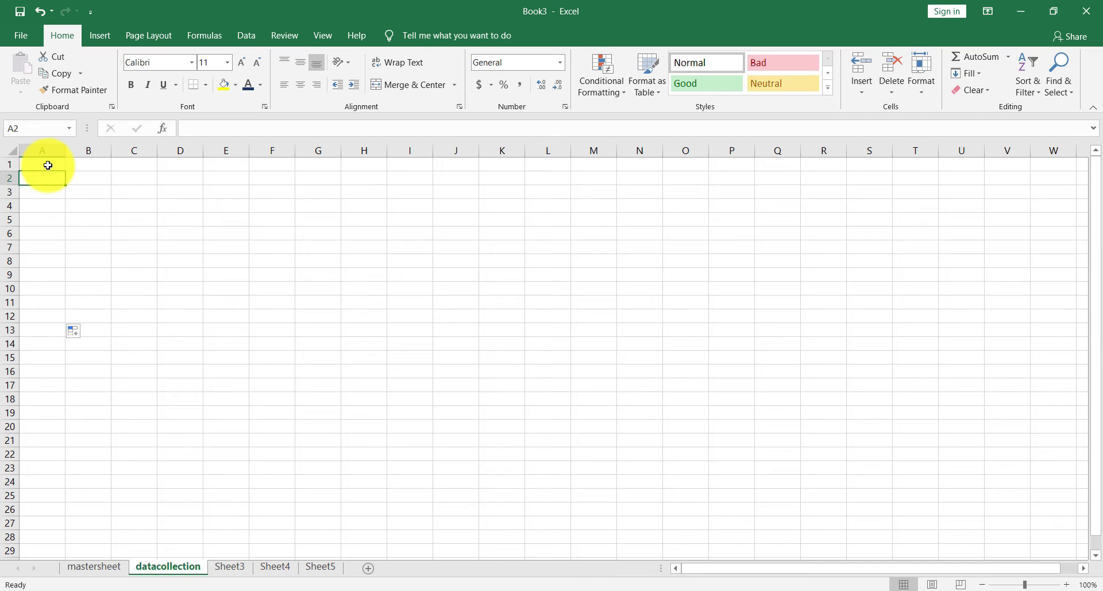
Enter the column headers Name, Subject and Marks in cells A1 to C1 of the datacollection sheet
{"action": "left_click", "coordinate": [48, 165]}
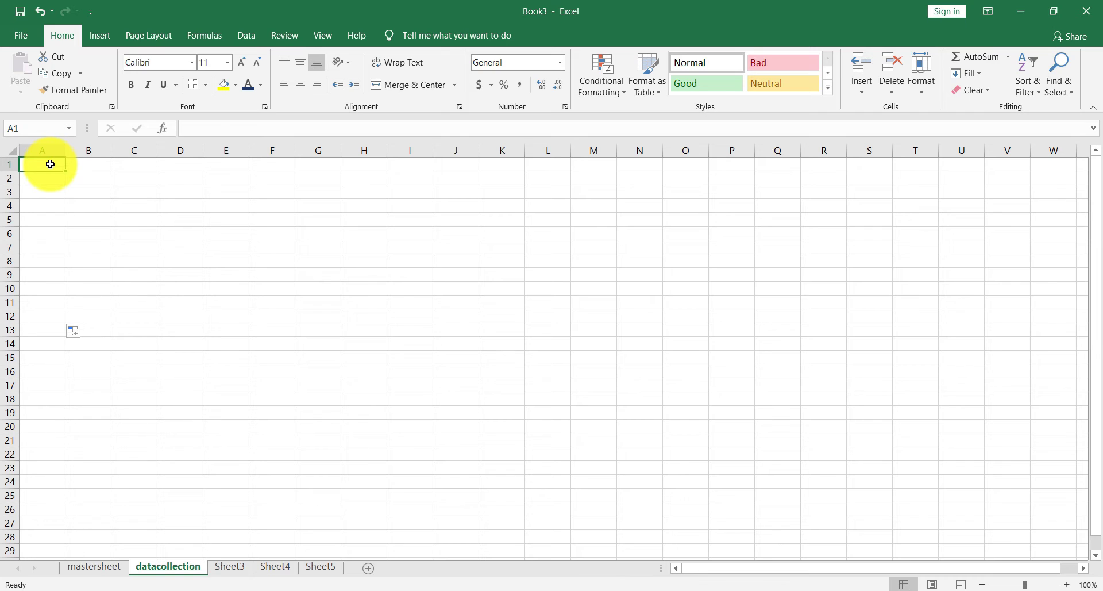
{"action": "type", "text": "NA"}
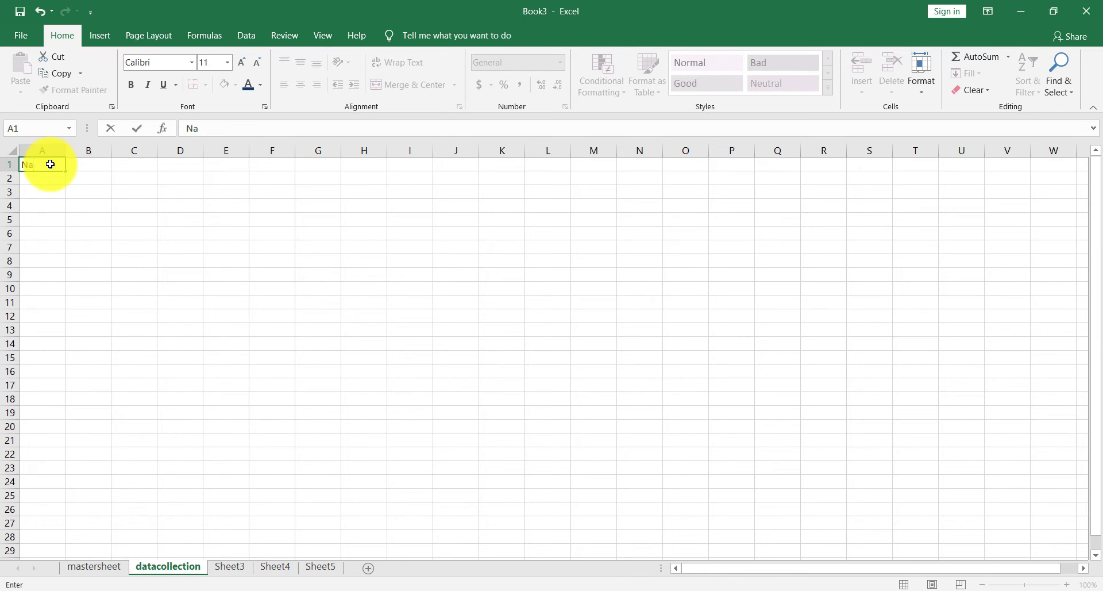
{"action": "type", "text": "me"}
{"action": "key", "text": "Tab"}
{"action": "type", "text": "Su"}
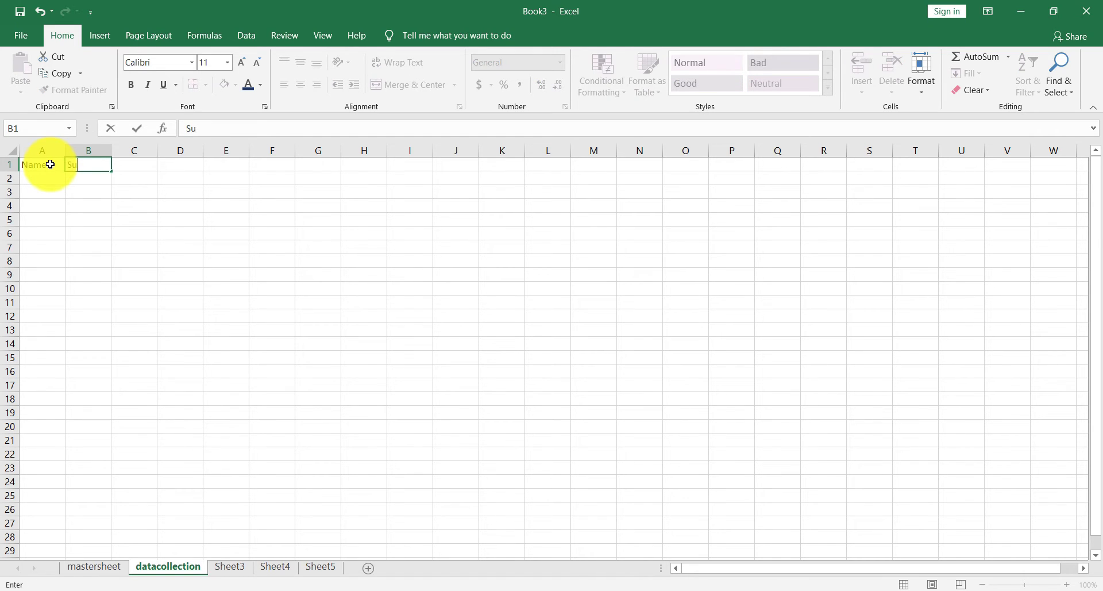
{"action": "type", "text": "bject"}
{"action": "key", "text": "Tab"}
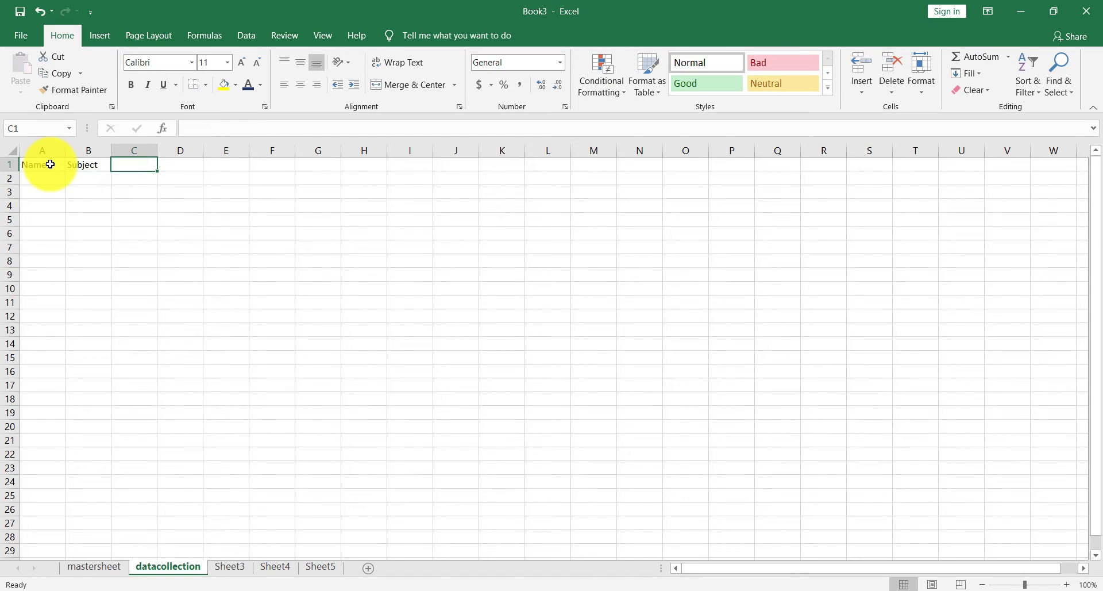
{"action": "type", "text": "Ma"}
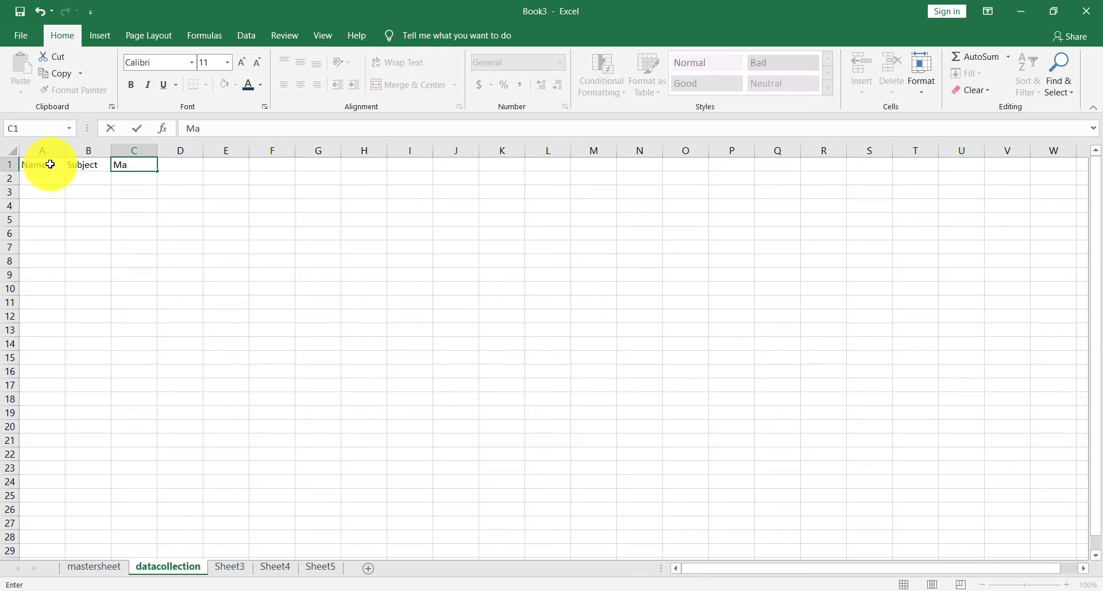
{"action": "type", "text": "rks"}
{"action": "key", "text": "Return"}
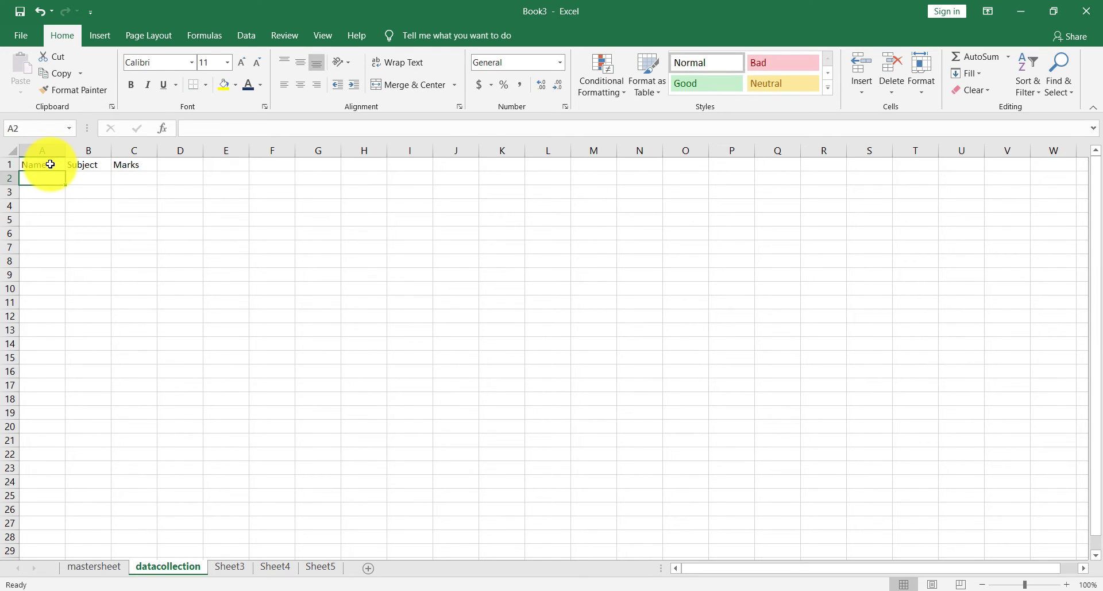
Select cell A1 and move the selection cell by cell across B1 to C1, twice, going back to A1 in between
{"action": "left_click", "coordinate": [51, 165]}
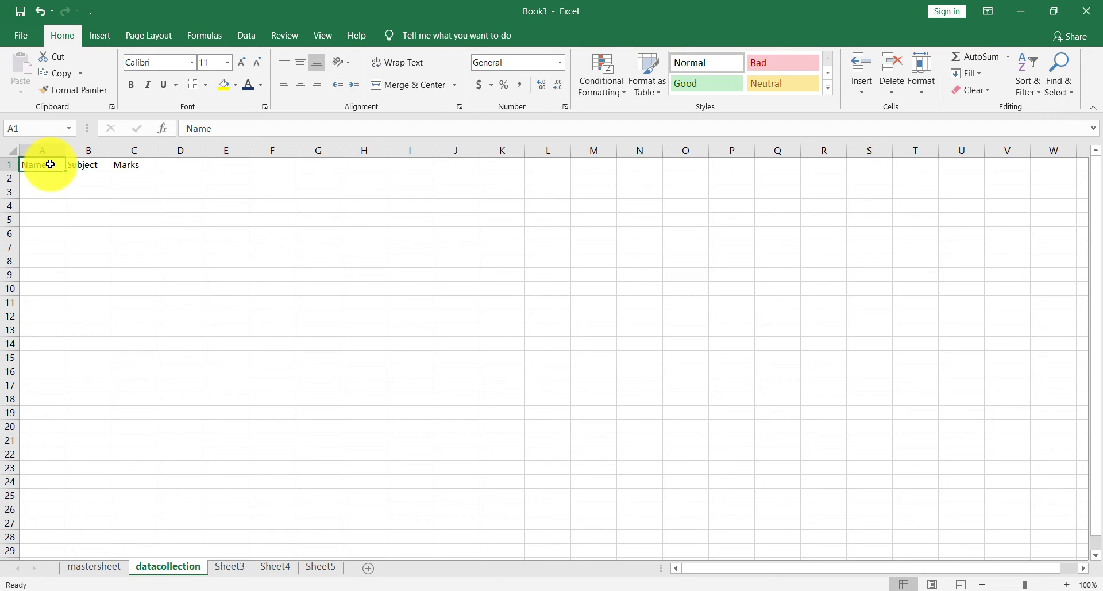
{"action": "key", "text": "Right"}
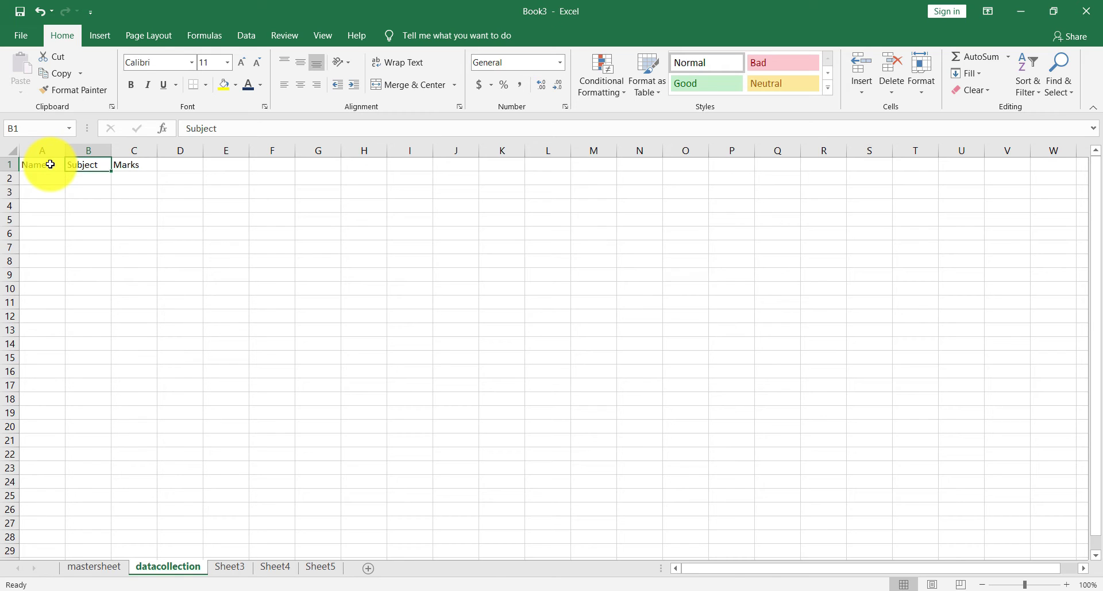
{"action": "key", "text": "Right"}
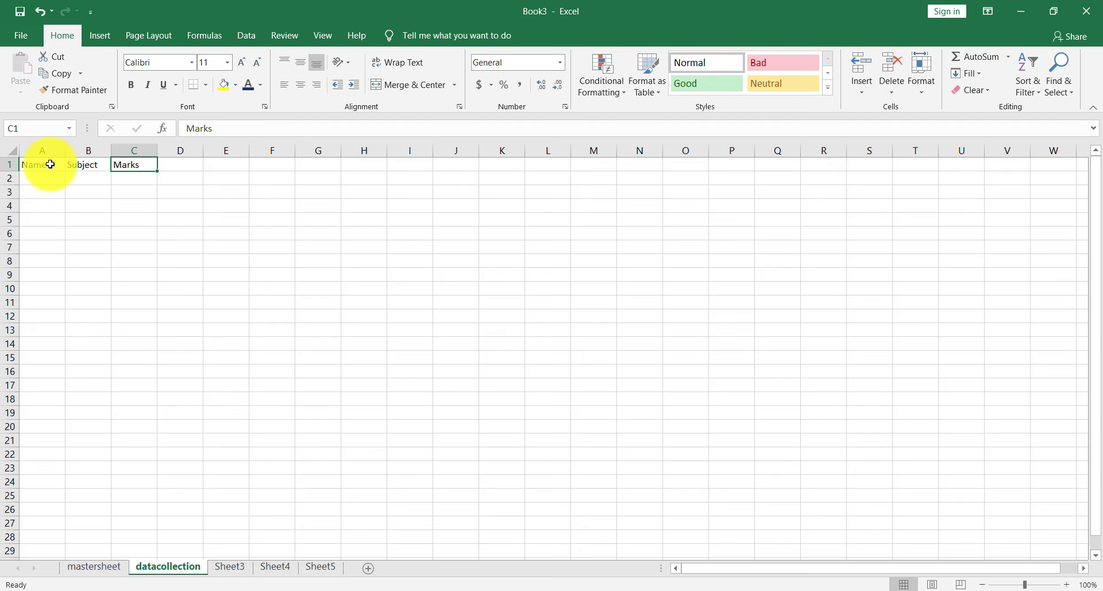
{"action": "key", "text": "Home"}
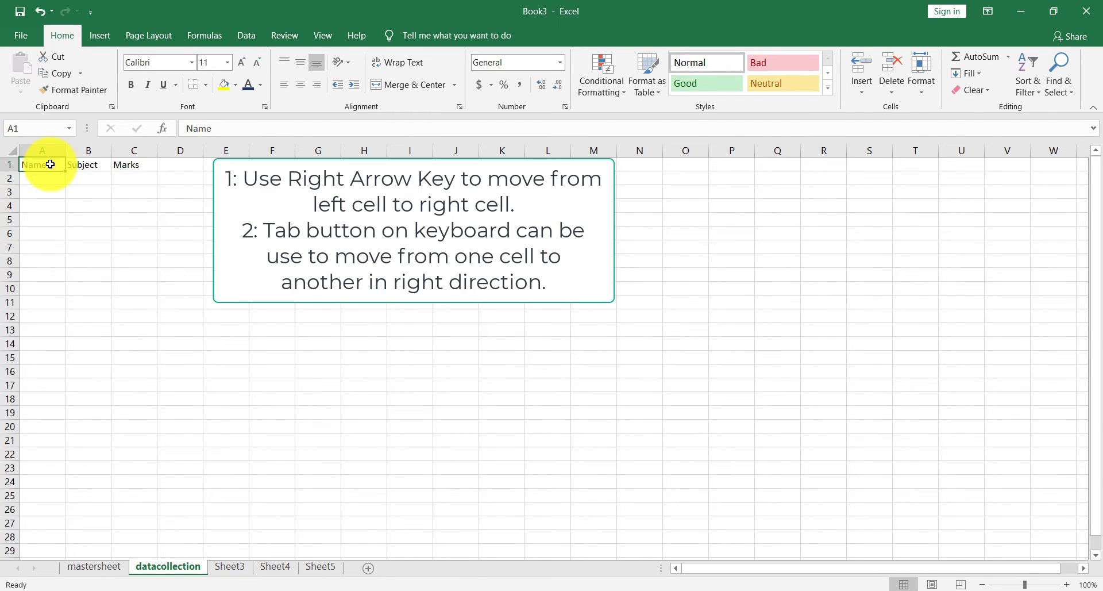
{"action": "key", "text": "Tab"}
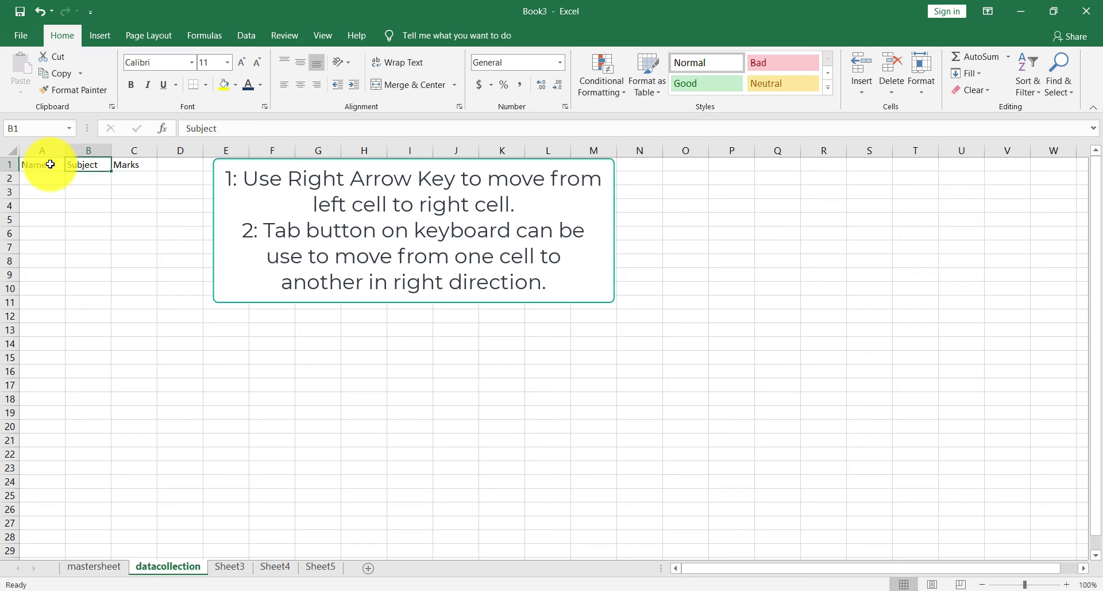
{"action": "key", "text": "Tab"}
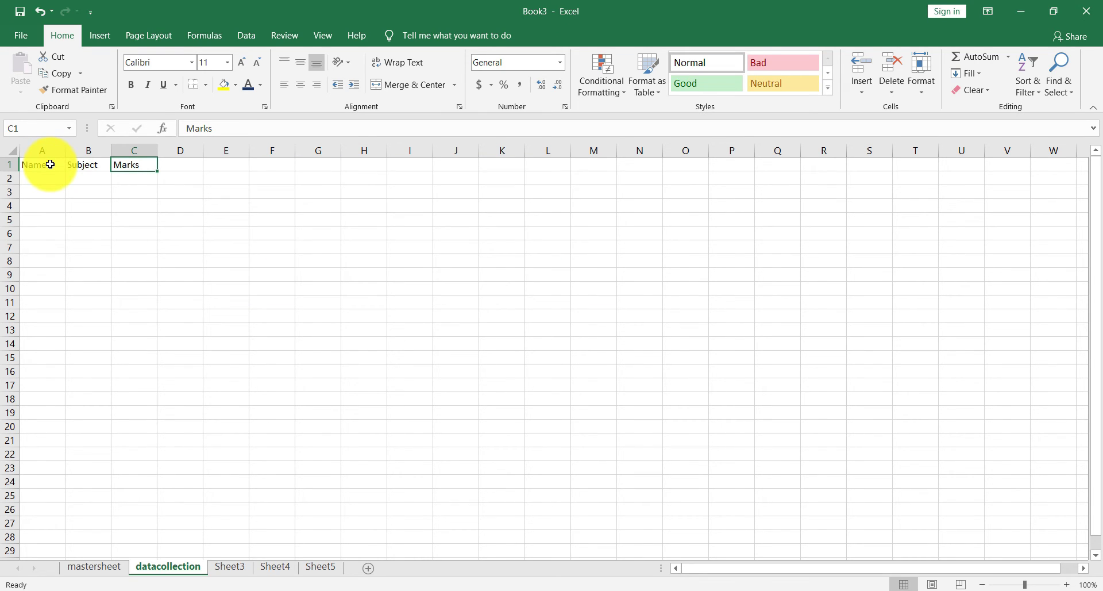
Move the selection from cell A1 down column A to A6 and back up to A1, one cell at a time
{"action": "left_click", "coordinate": [50, 165]}
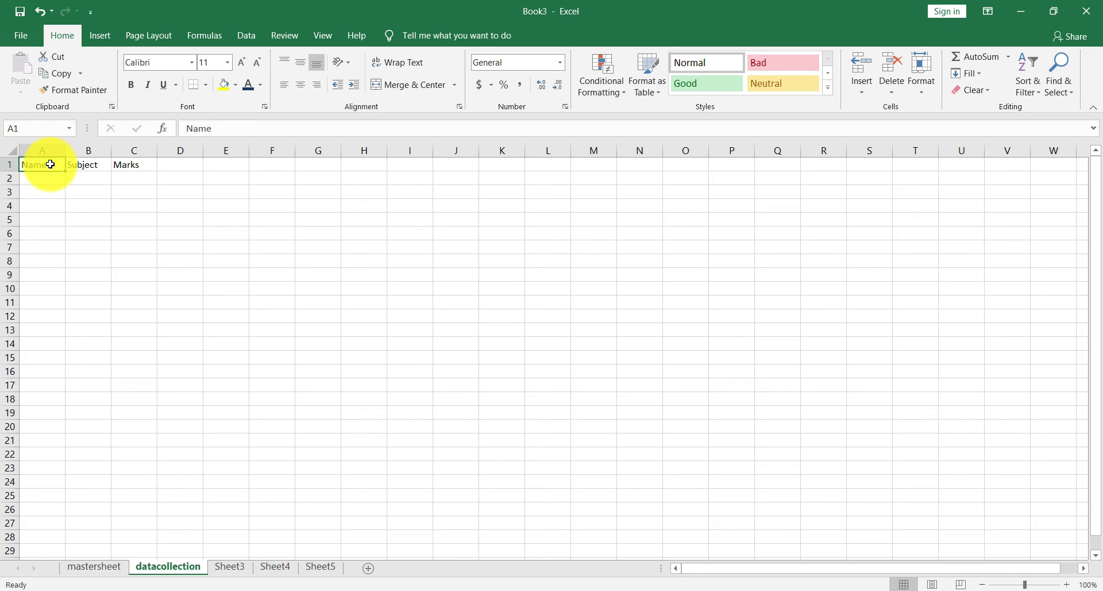
{"action": "key", "text": "Down"}
{"action": "key", "text": "Down"}
{"action": "key", "text": "Down"}
{"action": "key", "text": "Down"}
{"action": "key", "text": "Down"}
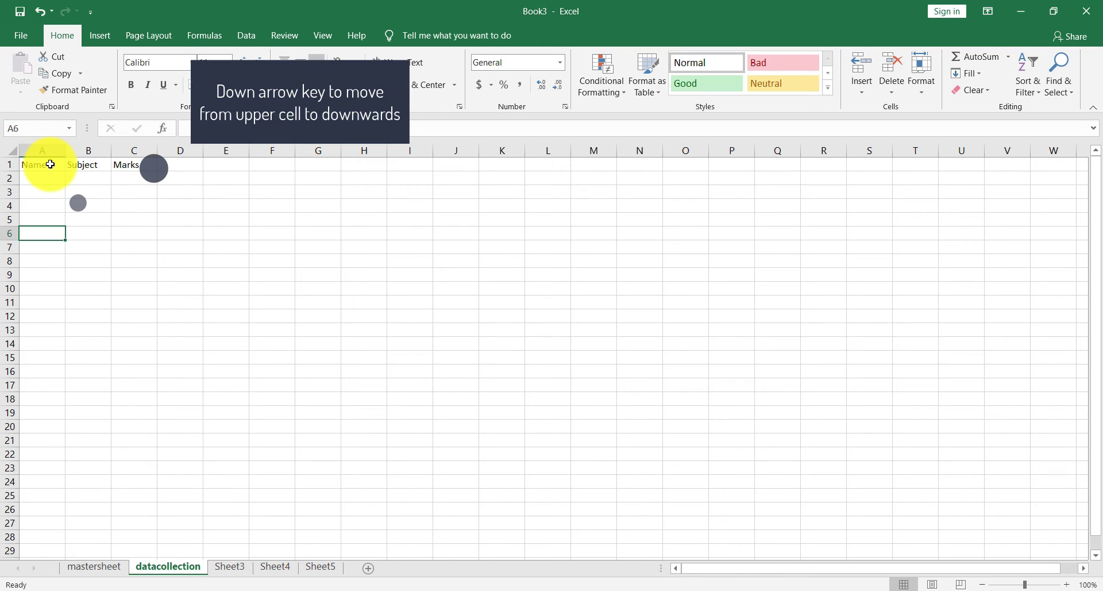
{"action": "key", "text": "Up"}
{"action": "key", "text": "Up"}
{"action": "key", "text": "Up"}
{"action": "key", "text": "Up"}
{"action": "key", "text": "Up"}
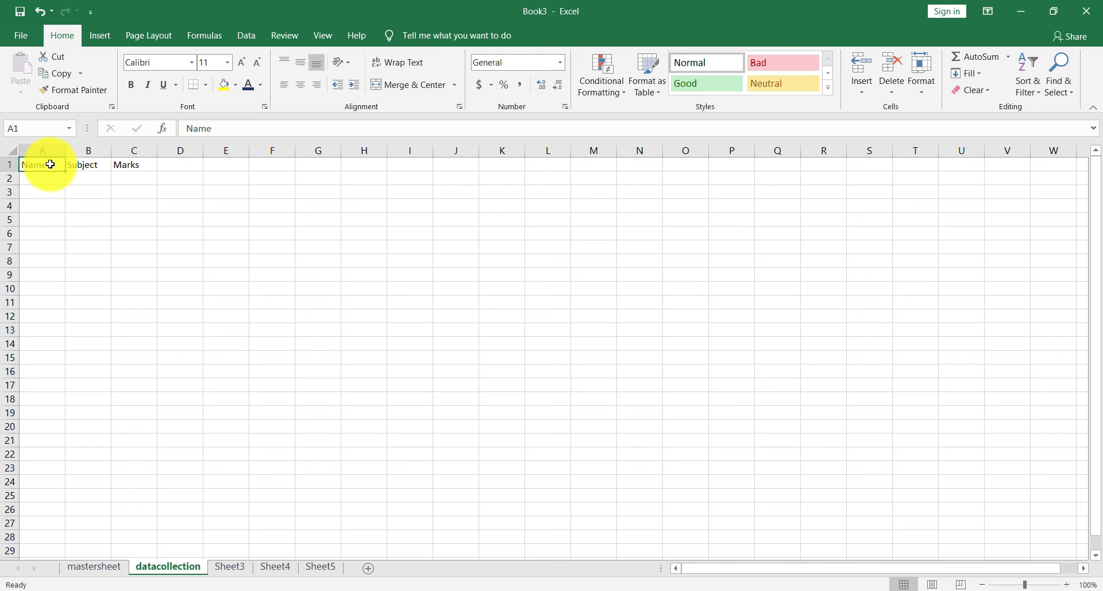
Move the selection along the header row from A1 to C1 and back to A1
{"action": "key", "text": "Right"}
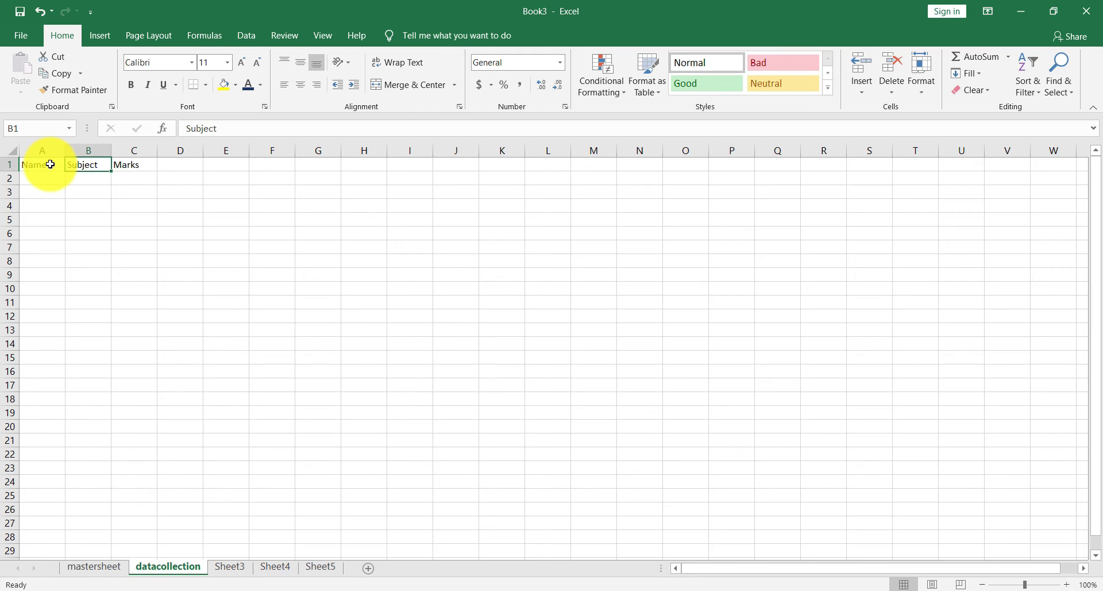
{"action": "key", "text": "Right"}
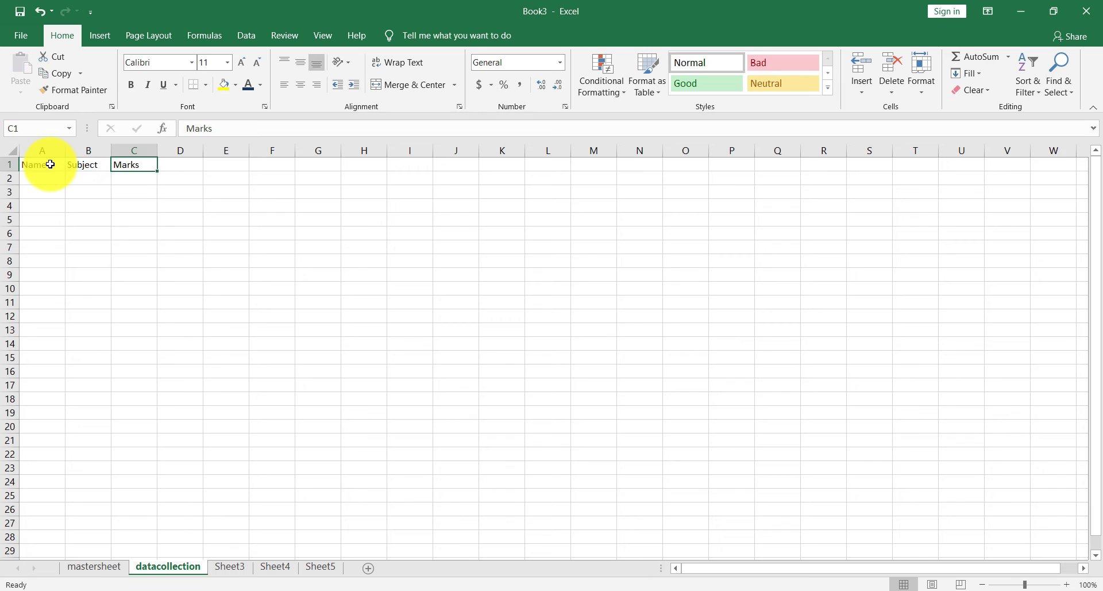
{"action": "key", "text": "Left"}
{"action": "key", "text": "Left"}
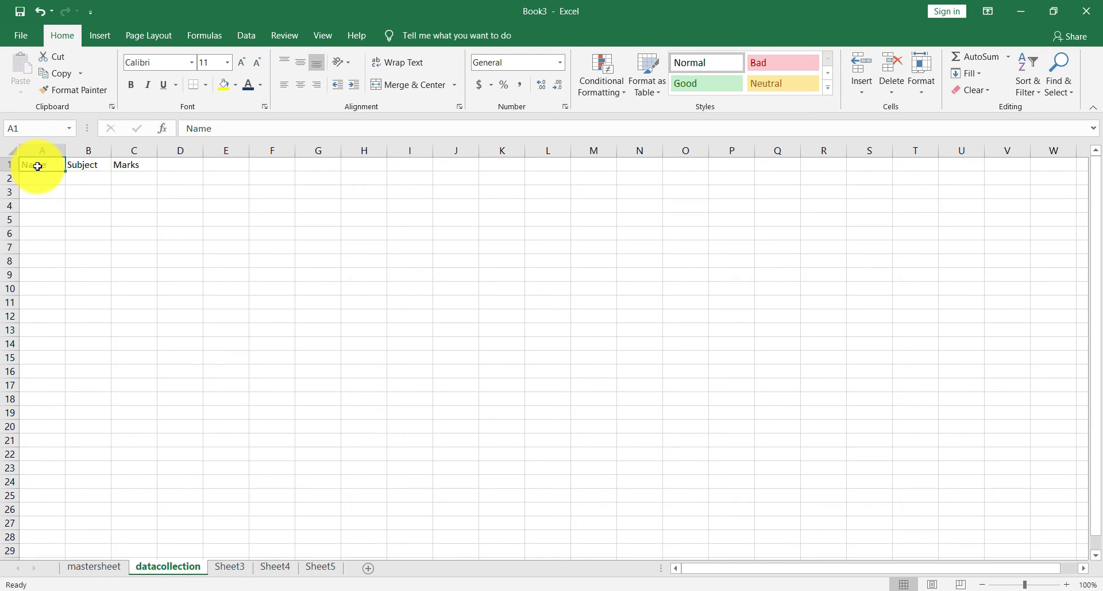
Cut the Name header from cell A1 and paste it into cell A2
{"action": "left_click", "coordinate": [43, 178]}
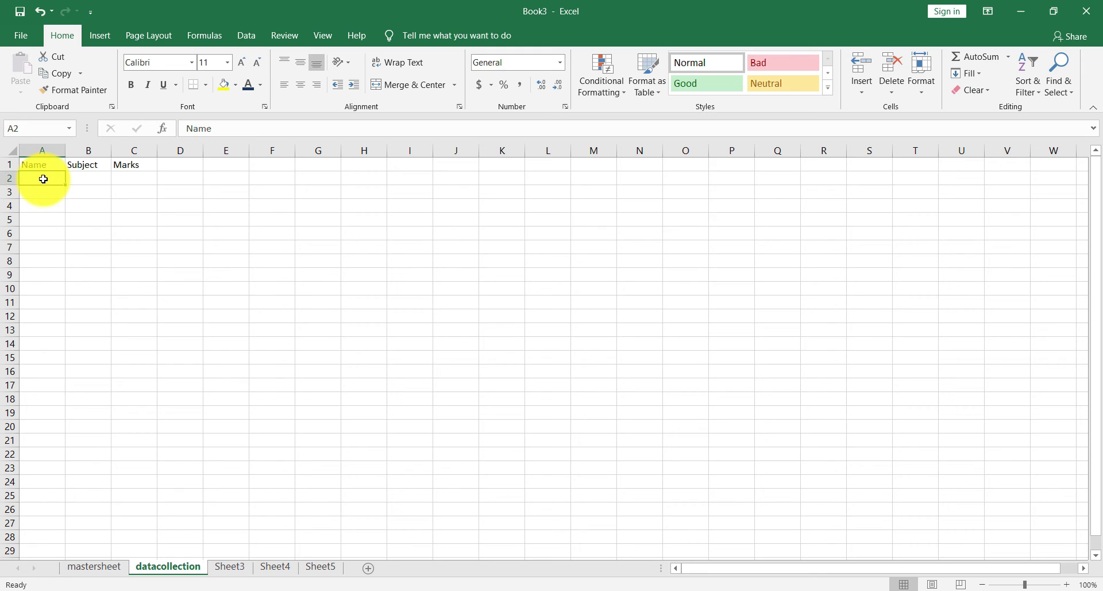
{"action": "left_click", "coordinate": [46, 164]}
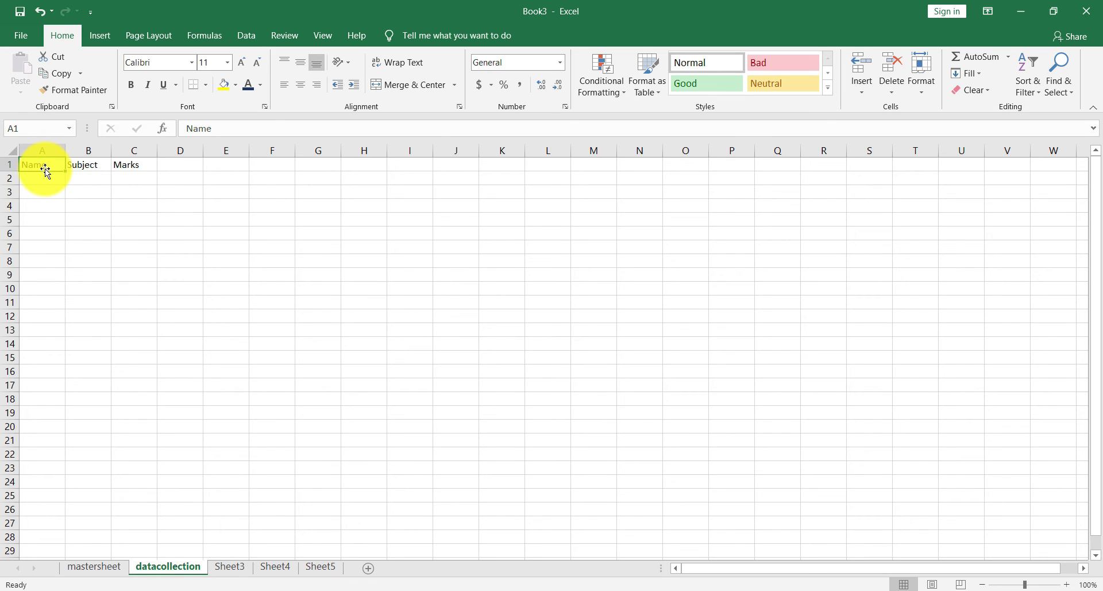
{"action": "left_click", "coordinate": [43, 173]}
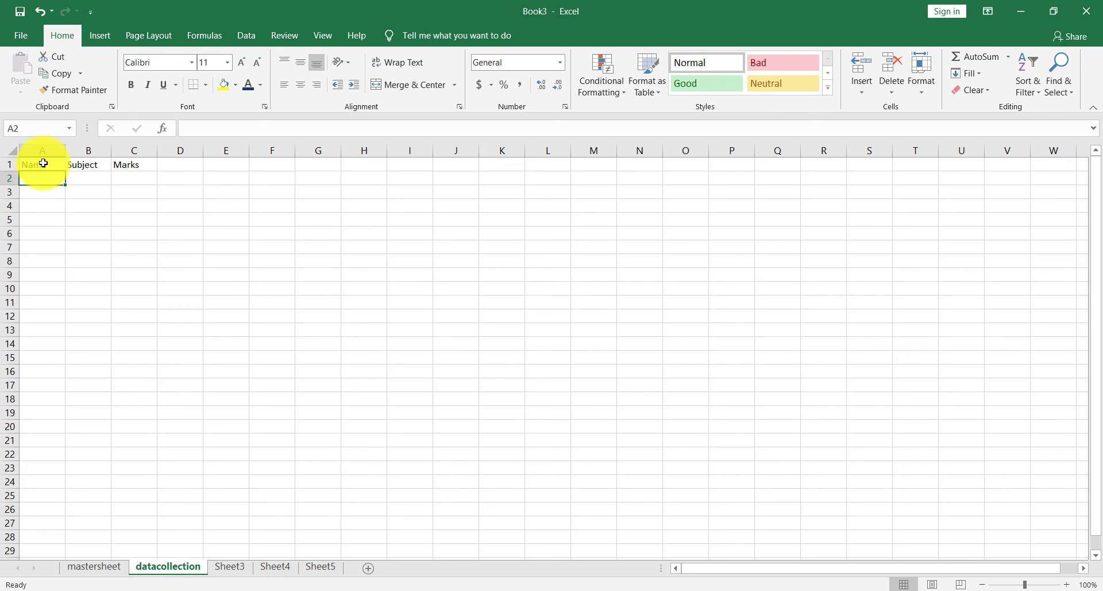
{"action": "left_click", "coordinate": [44, 163]}
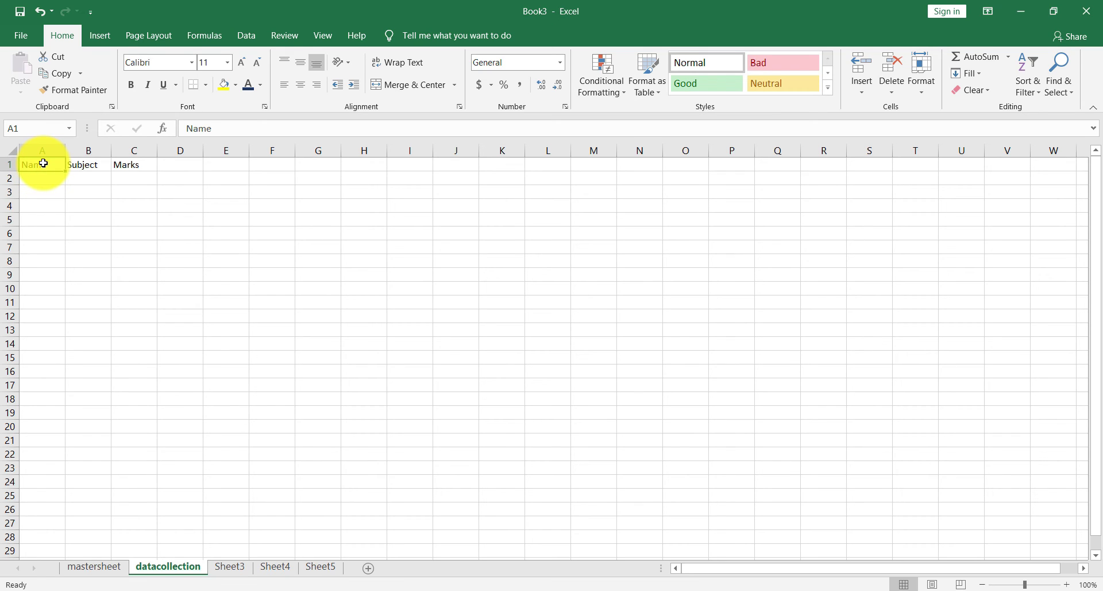
{"action": "left_click", "coordinate": [53, 58]}
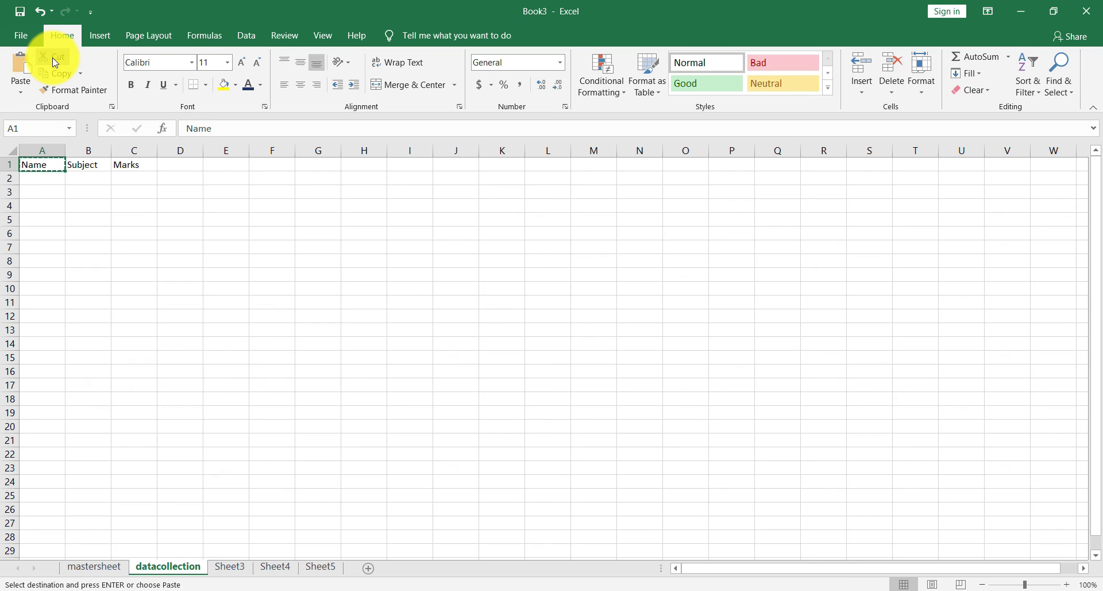
{"action": "left_click", "coordinate": [38, 178]}
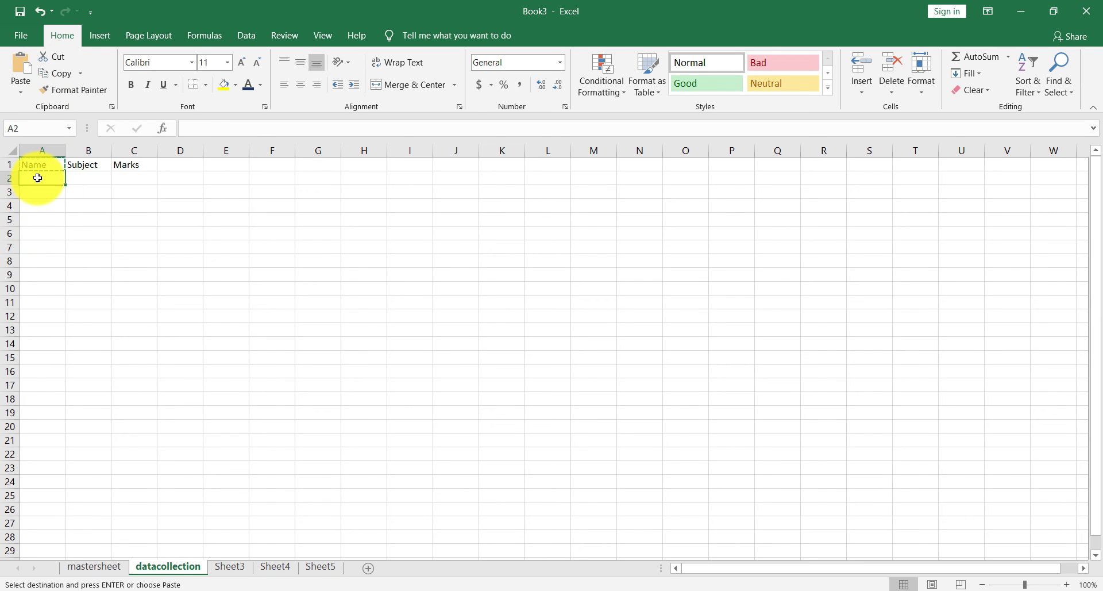
{"action": "left_click", "coordinate": [18, 70]}
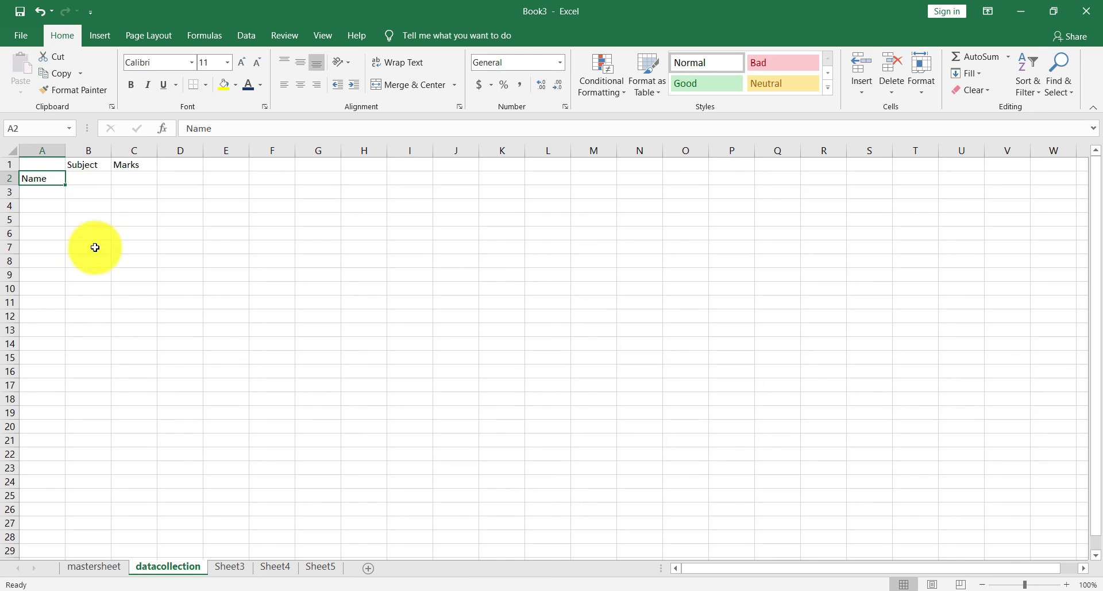
Undo the move of the Name header to put it back in cell A1
{"action": "left_click", "coordinate": [32, 163]}
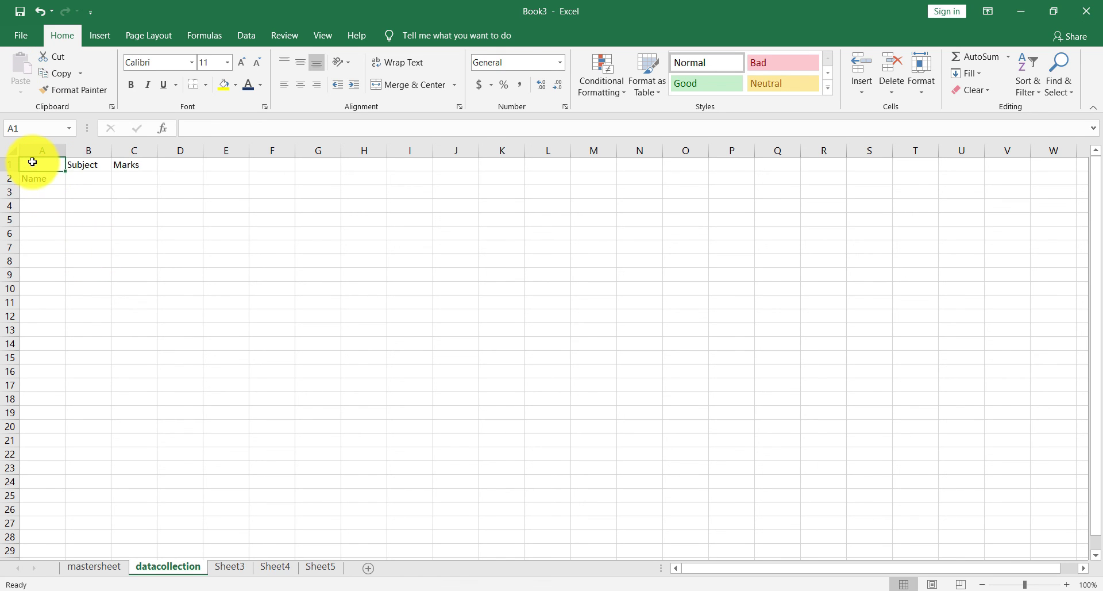
{"action": "left_click", "coordinate": [33, 179]}
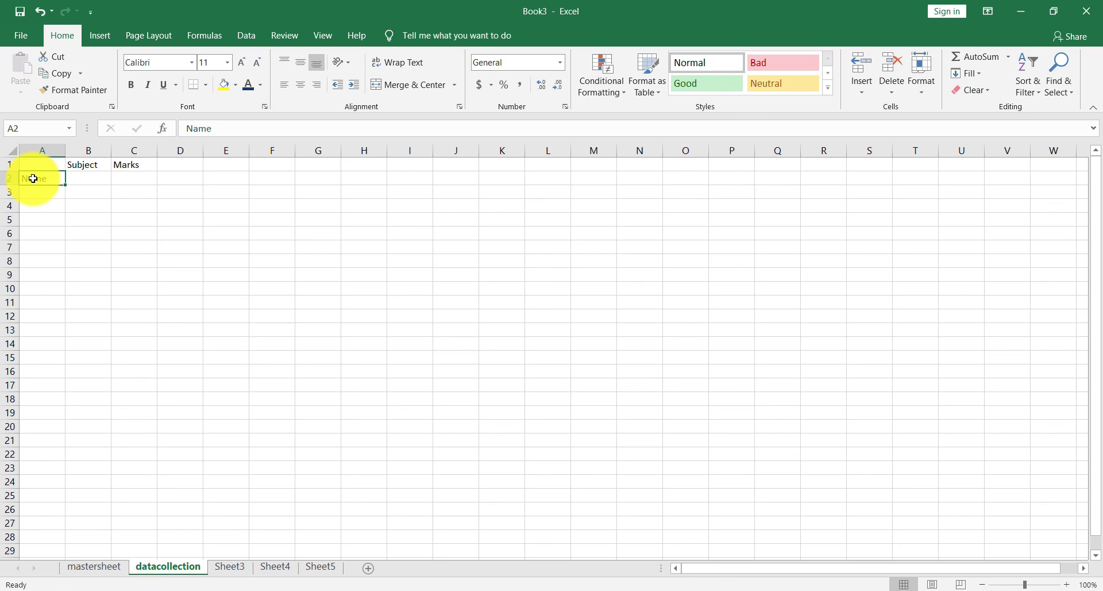
{"action": "key", "text": "ctrl+x"}
{"action": "left_click", "coordinate": [34, 166]}
{"action": "key", "text": "Return"}
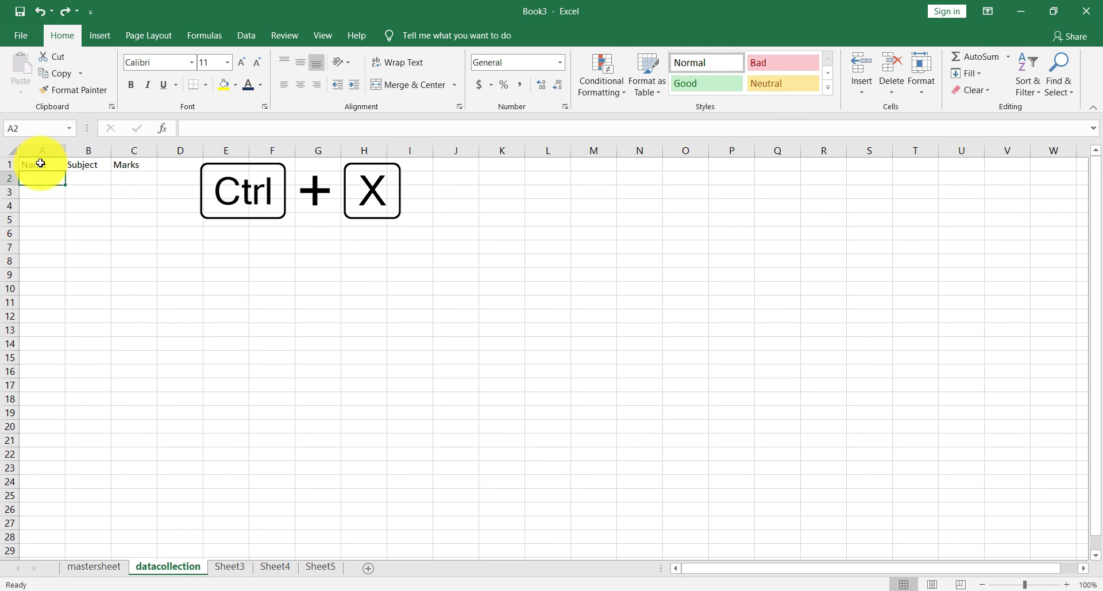
Cut the Name header in cell A1 again and paste it one cell below, in A2, using only the keyboard
{"action": "left_click", "coordinate": [40, 163]}
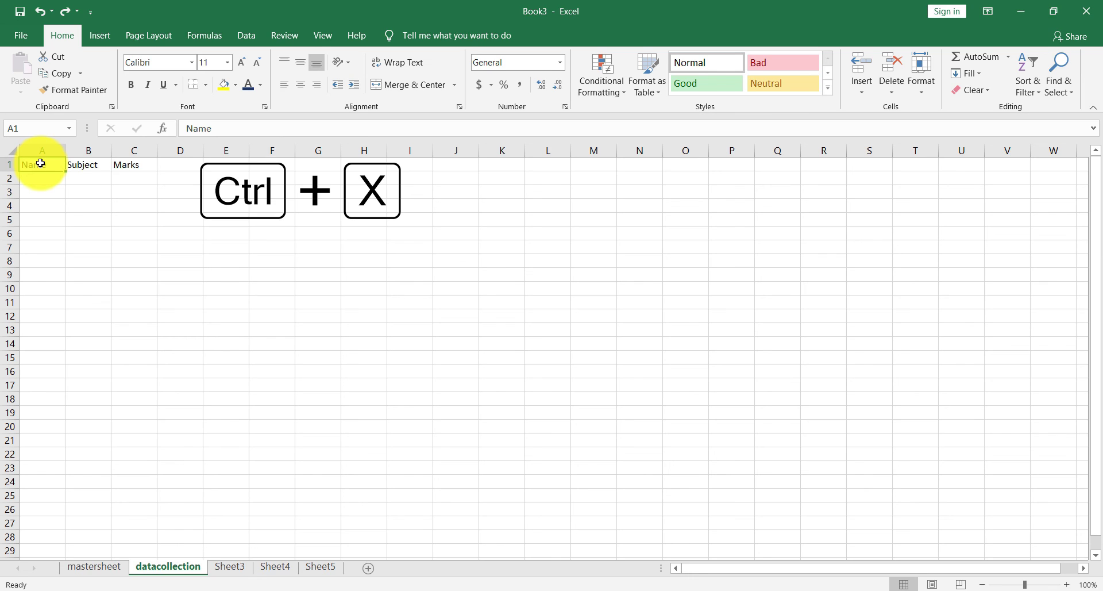
{"action": "key", "text": "ctrl+x"}
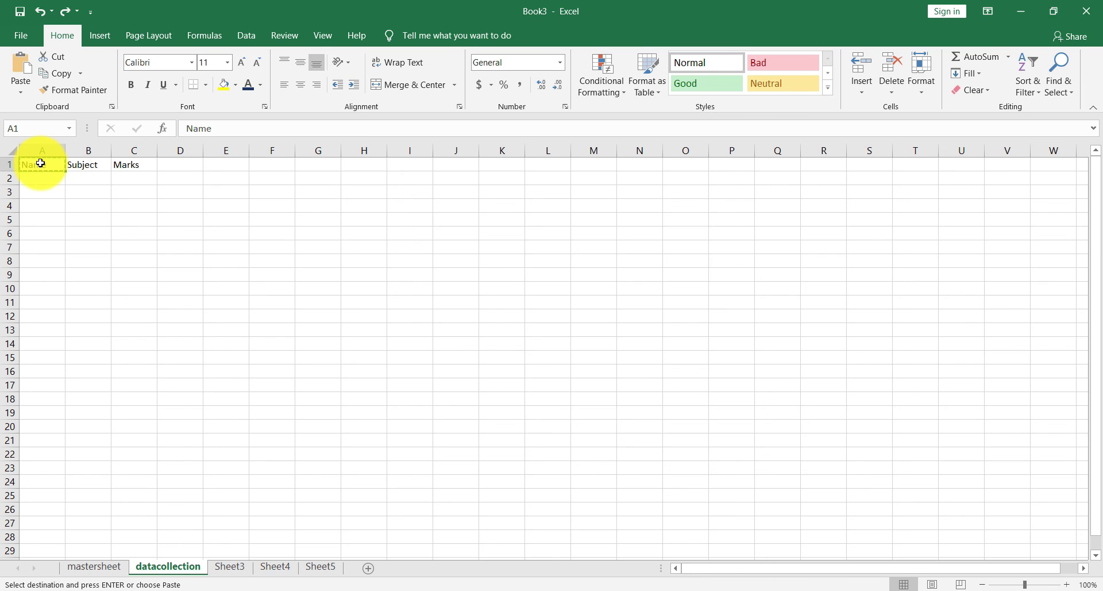
{"action": "key", "text": "Down"}
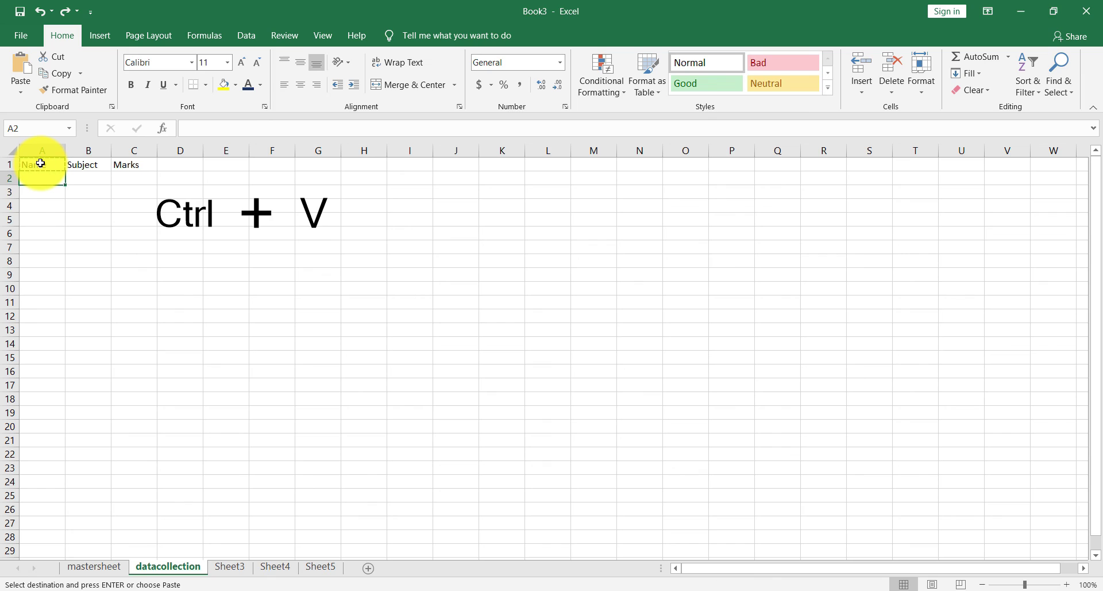
{"action": "key", "text": "ctrl+v"}
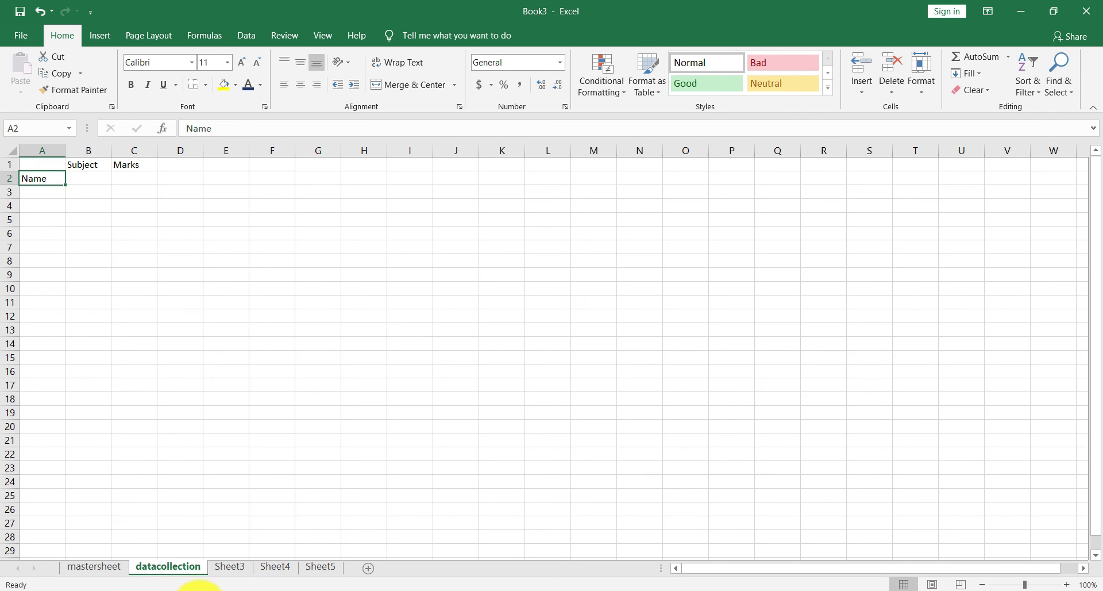
{"action": "left_click", "coordinate": [201, 590]}
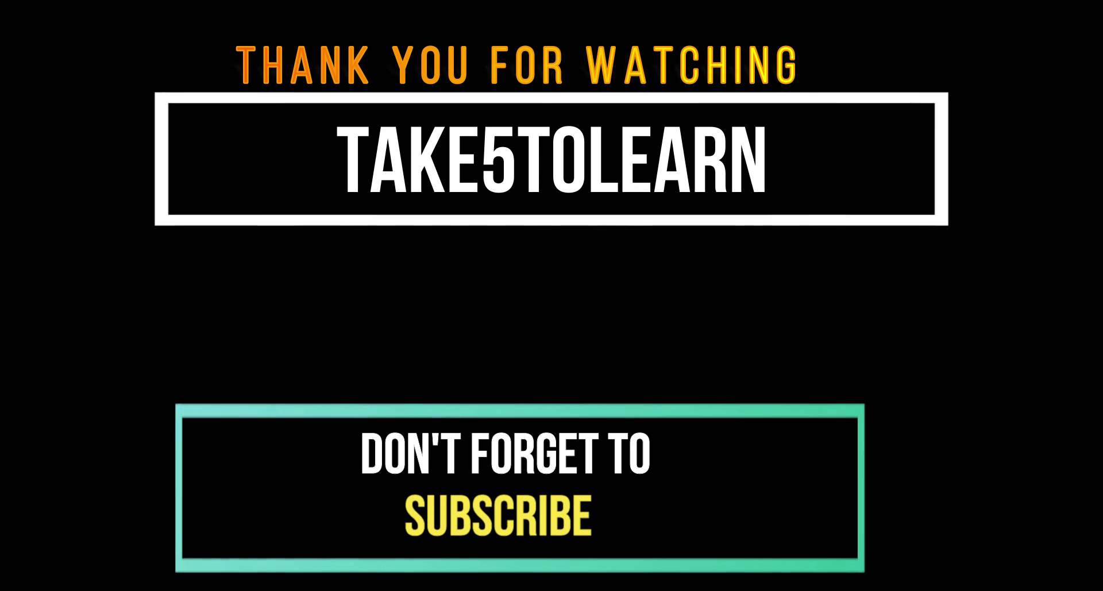